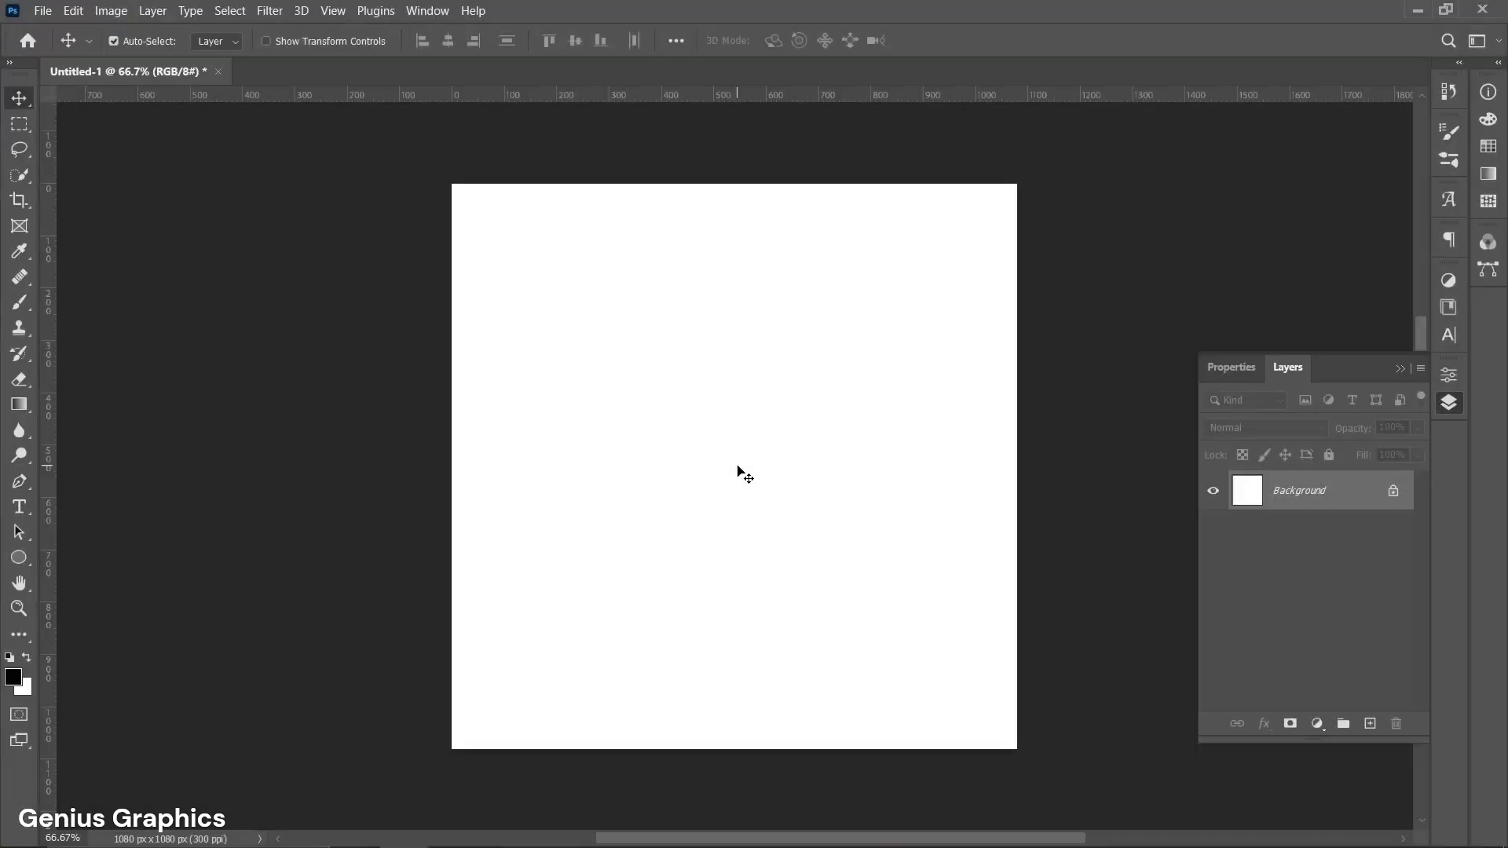
Add a new text layer on the canvas containing the letter G in Chunky Retro.
click(23, 508)
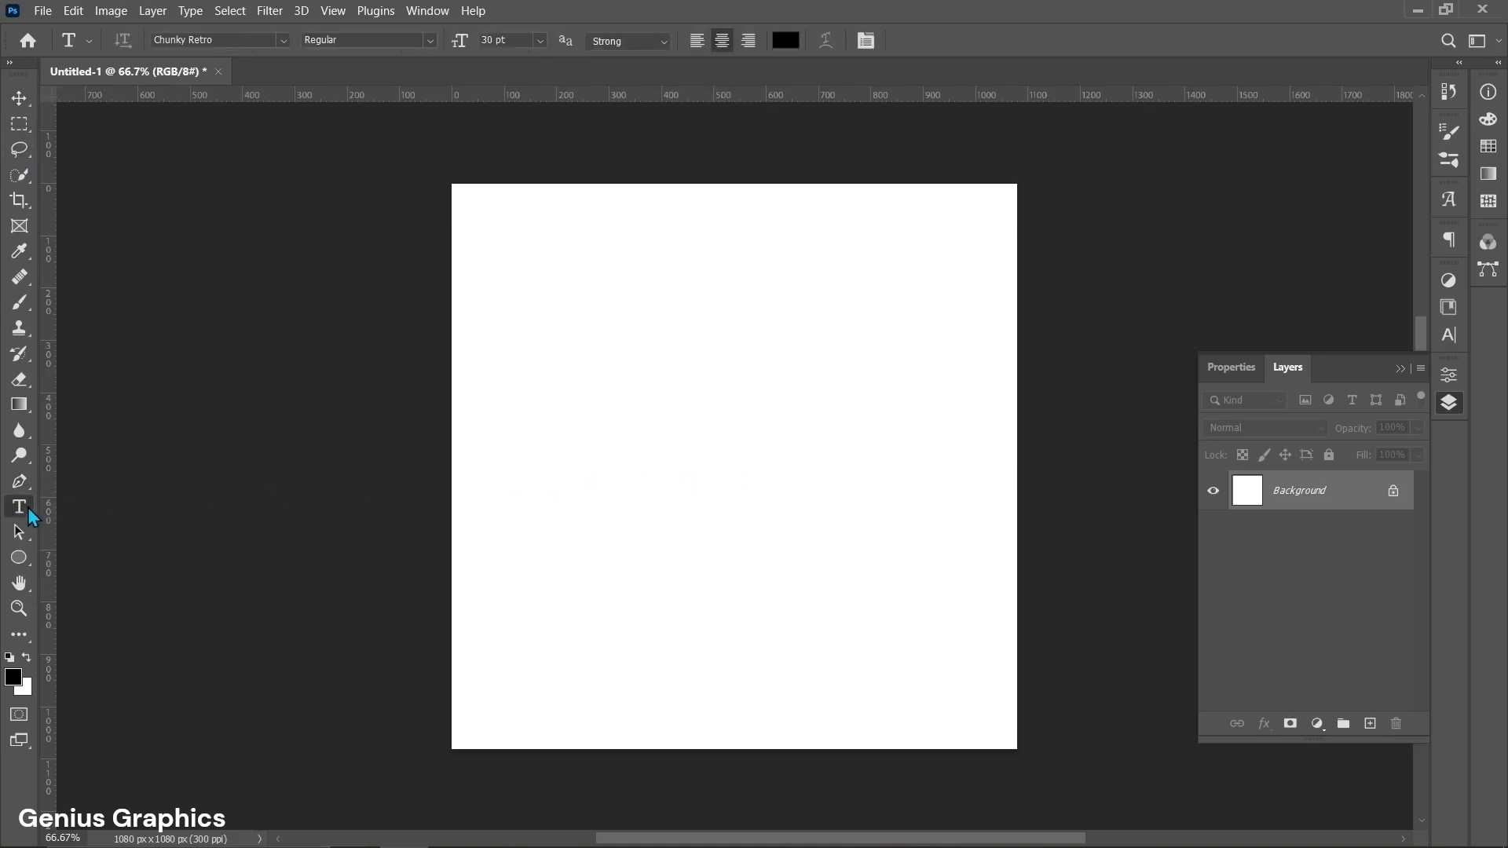
click(745, 499)
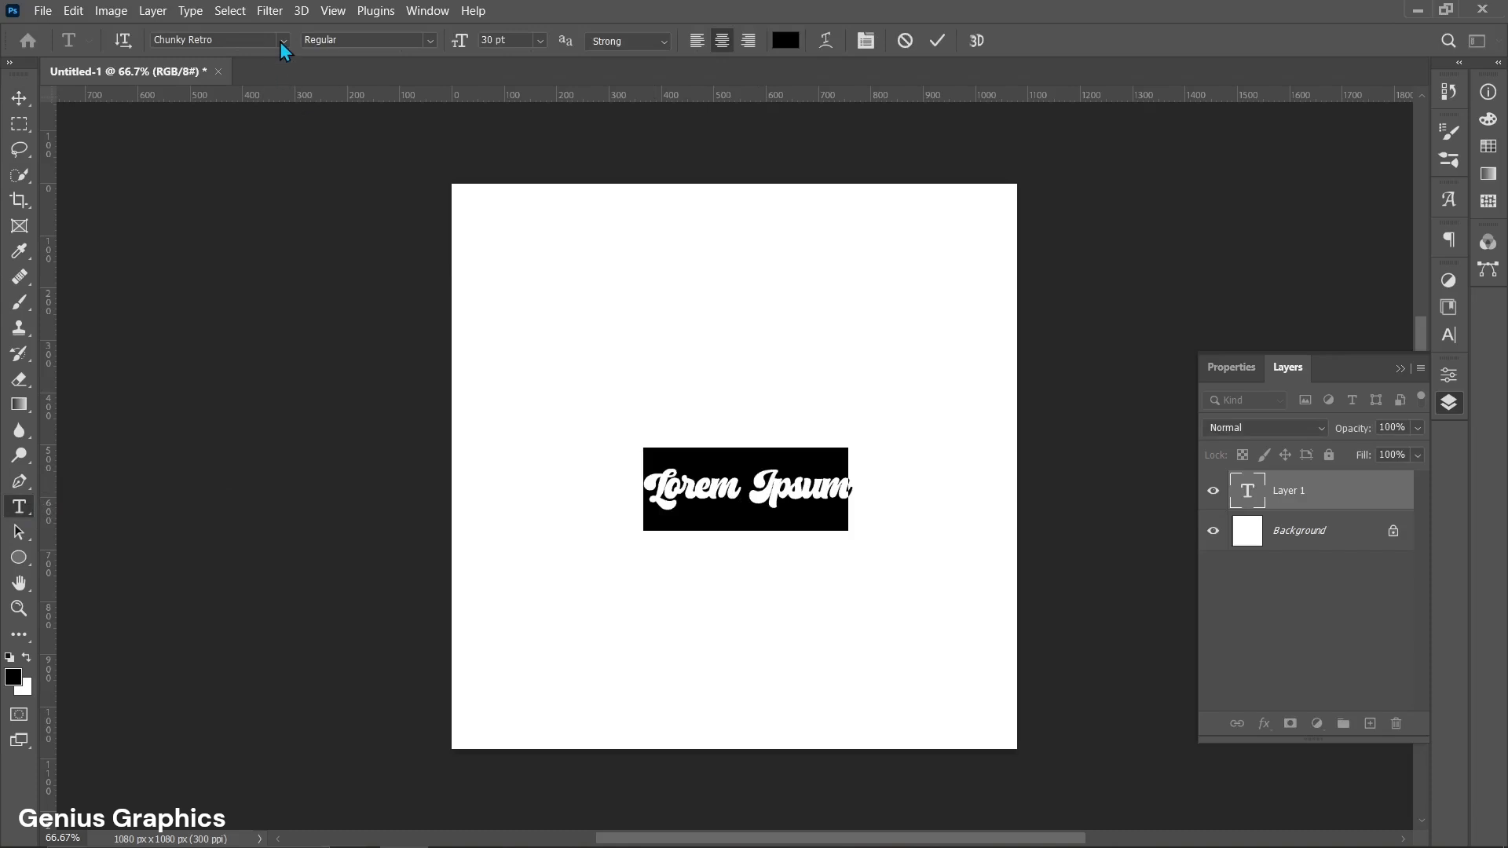
click(283, 40)
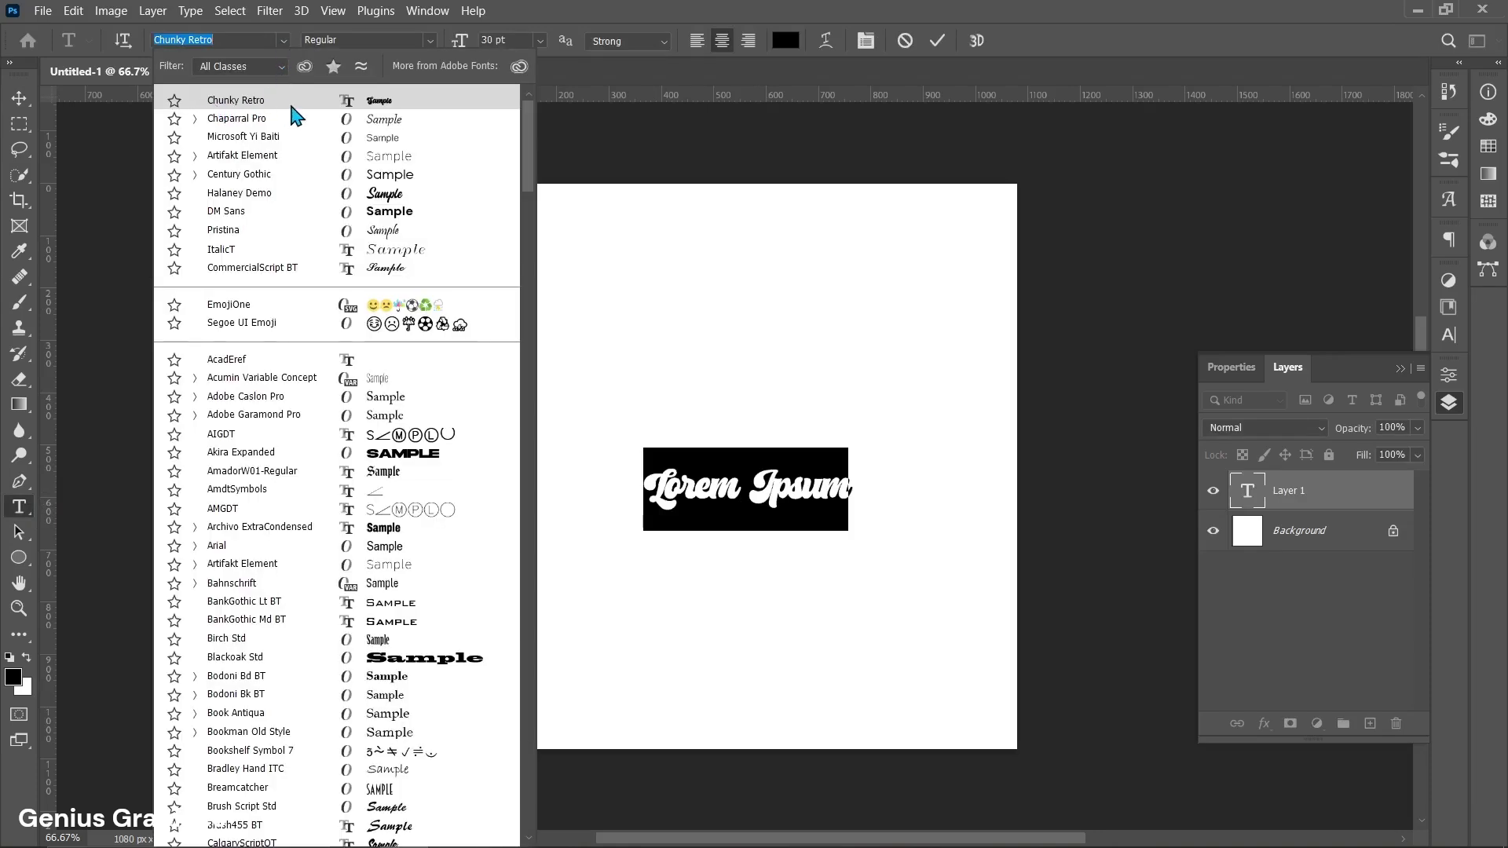
click(284, 43)
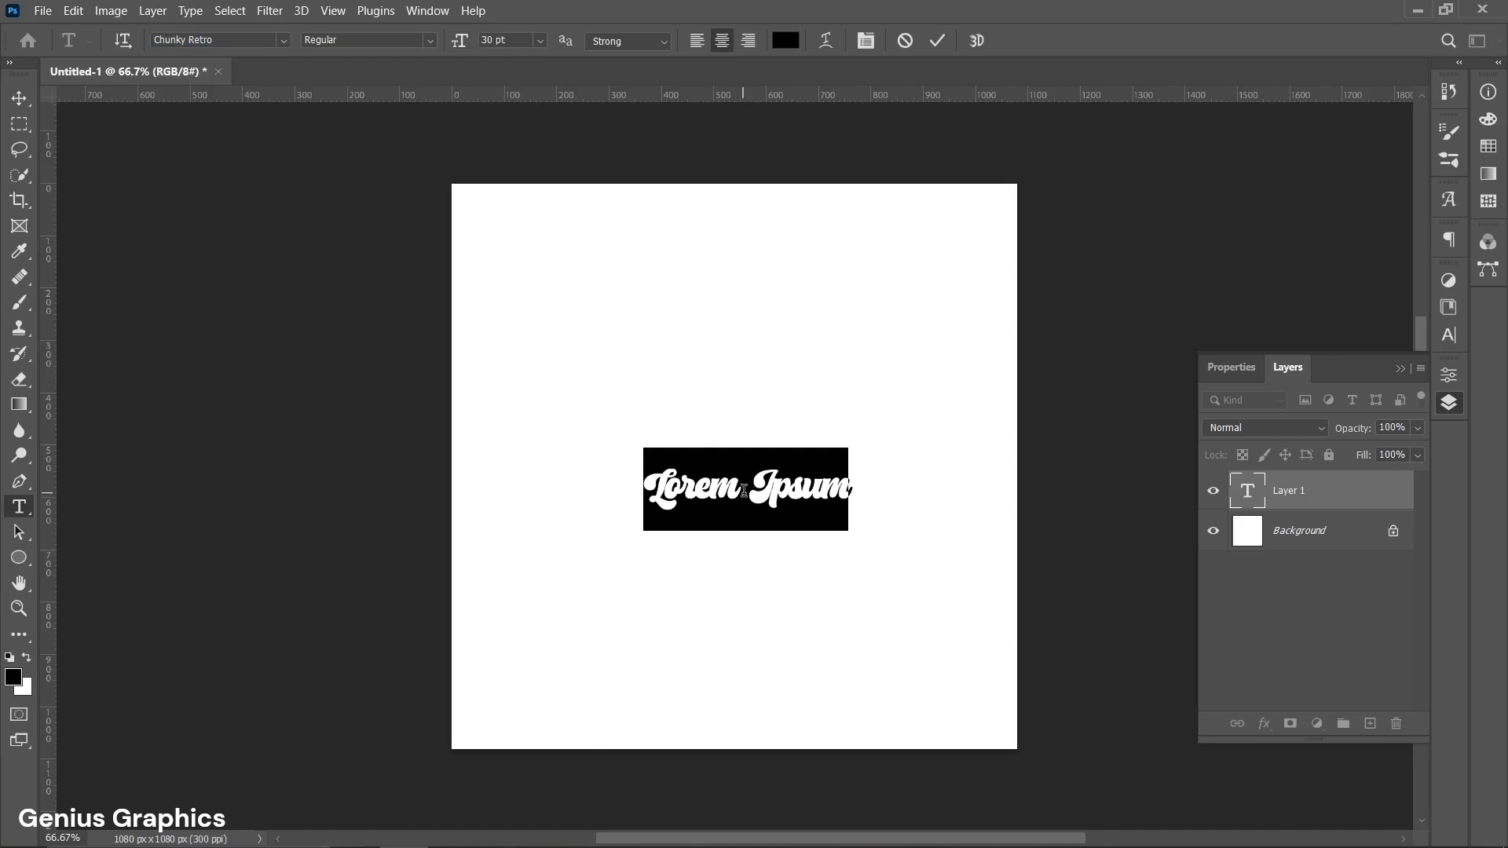
text(G)
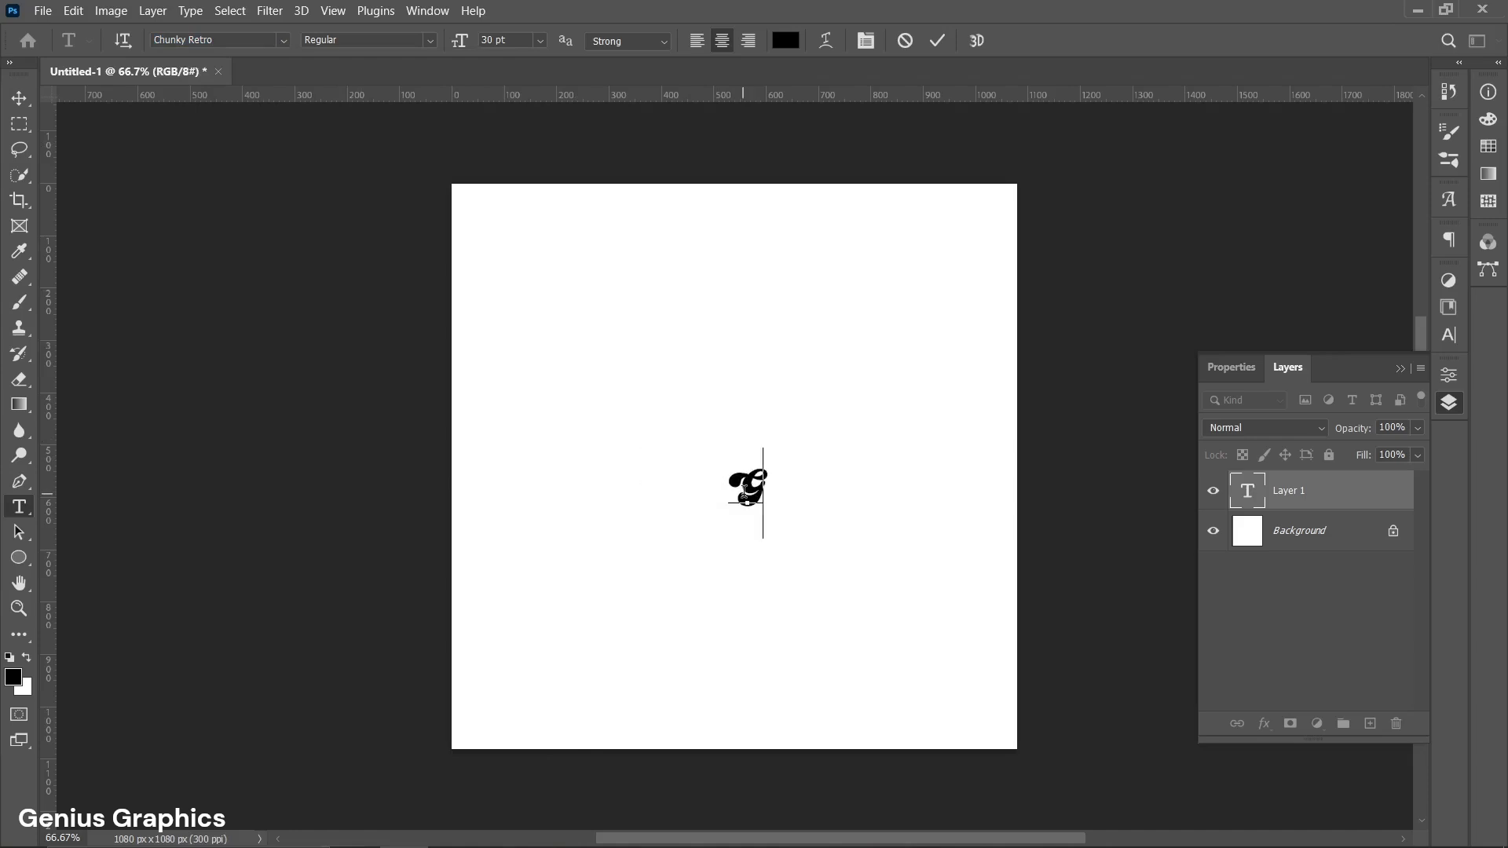
Resize the G to 350 pt and move it to the canvas centre.
double_click(757, 499)
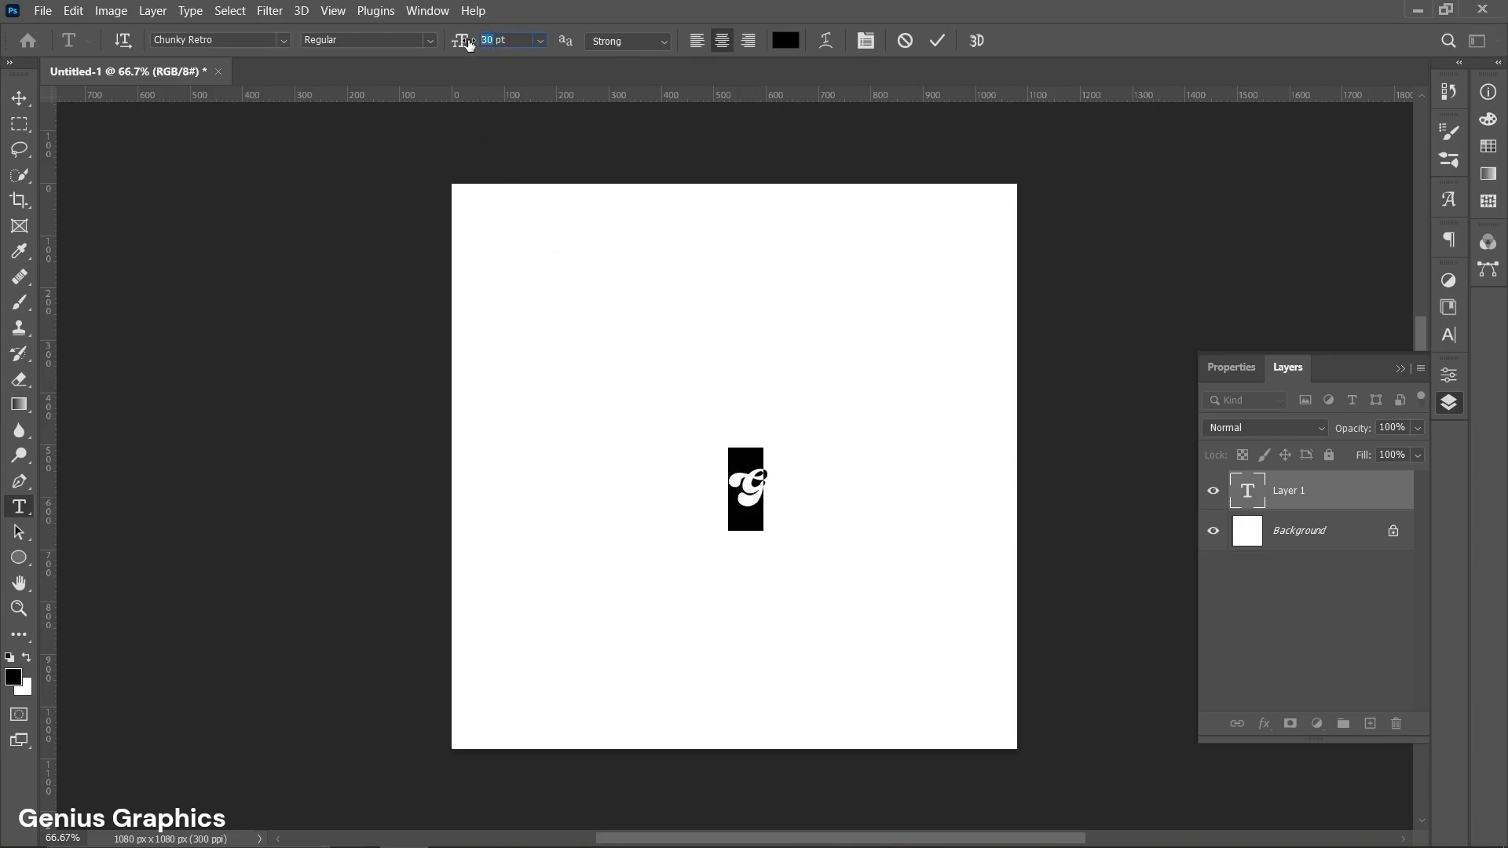
text(350)
key(Return)
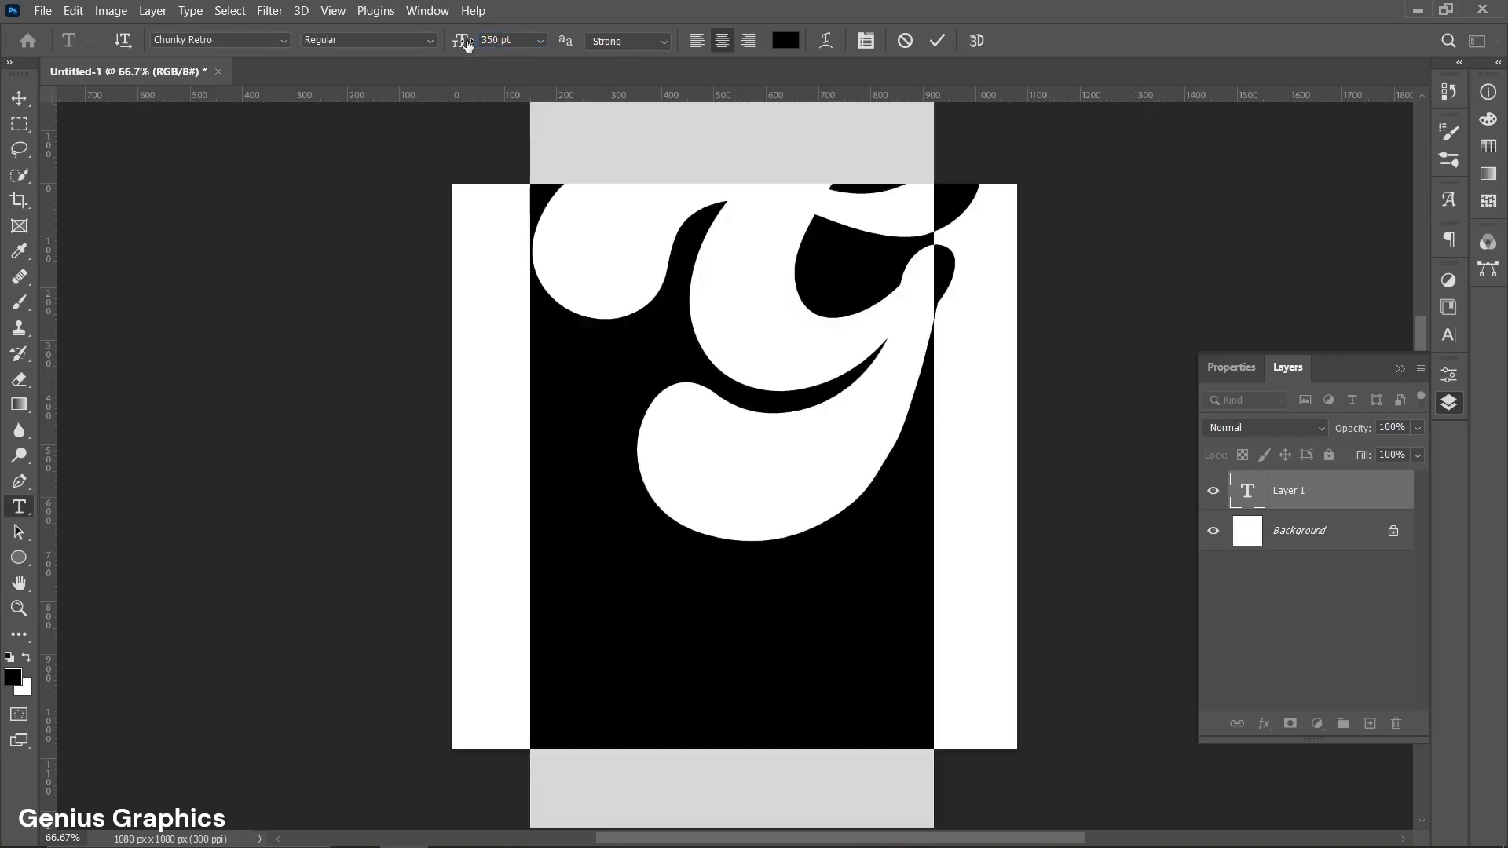
click(939, 41)
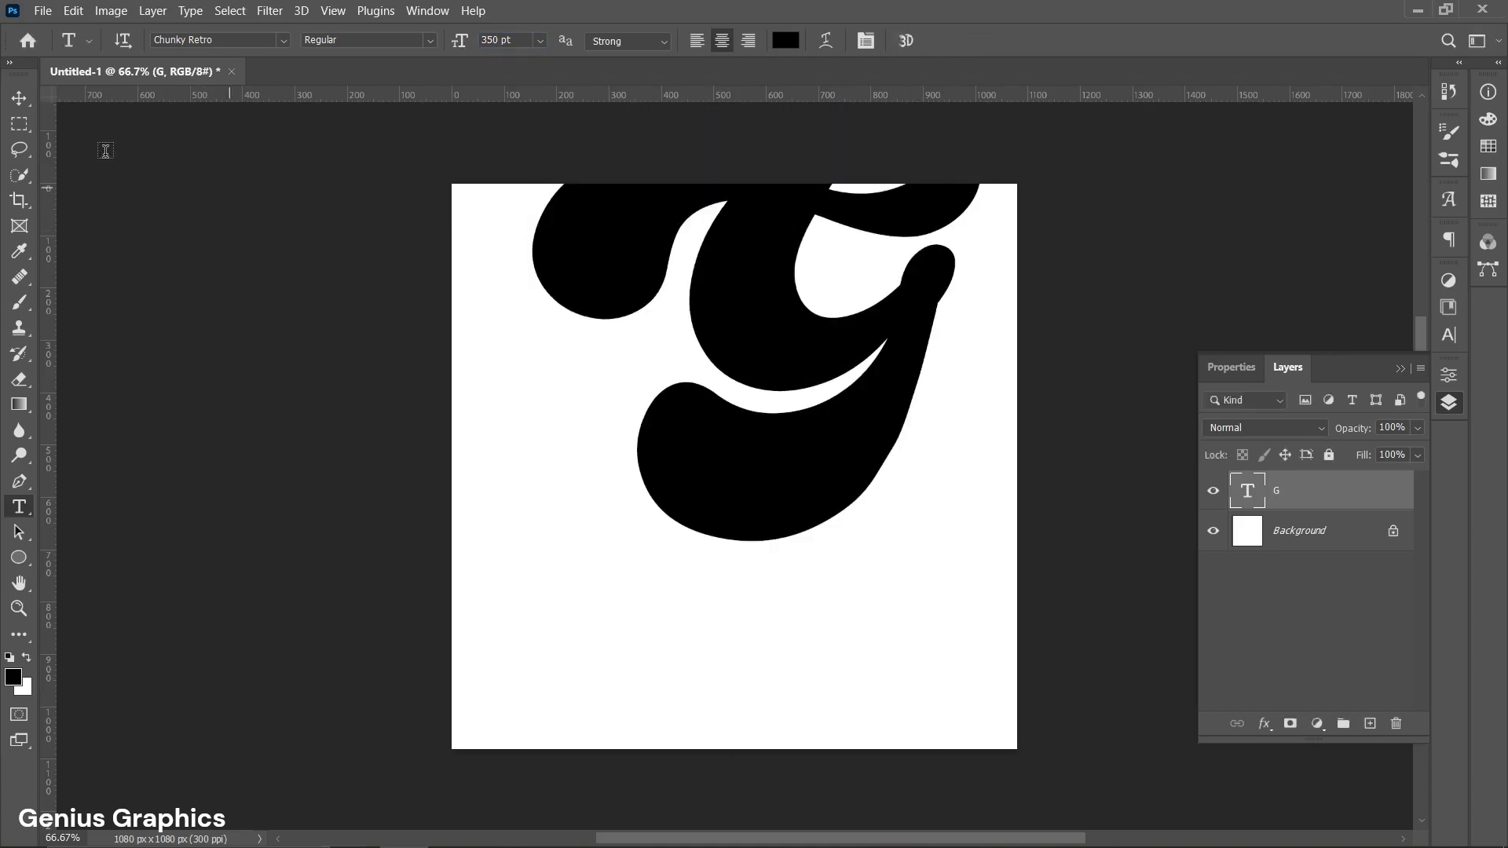
key(v)
drag(738, 284, 719, 434)
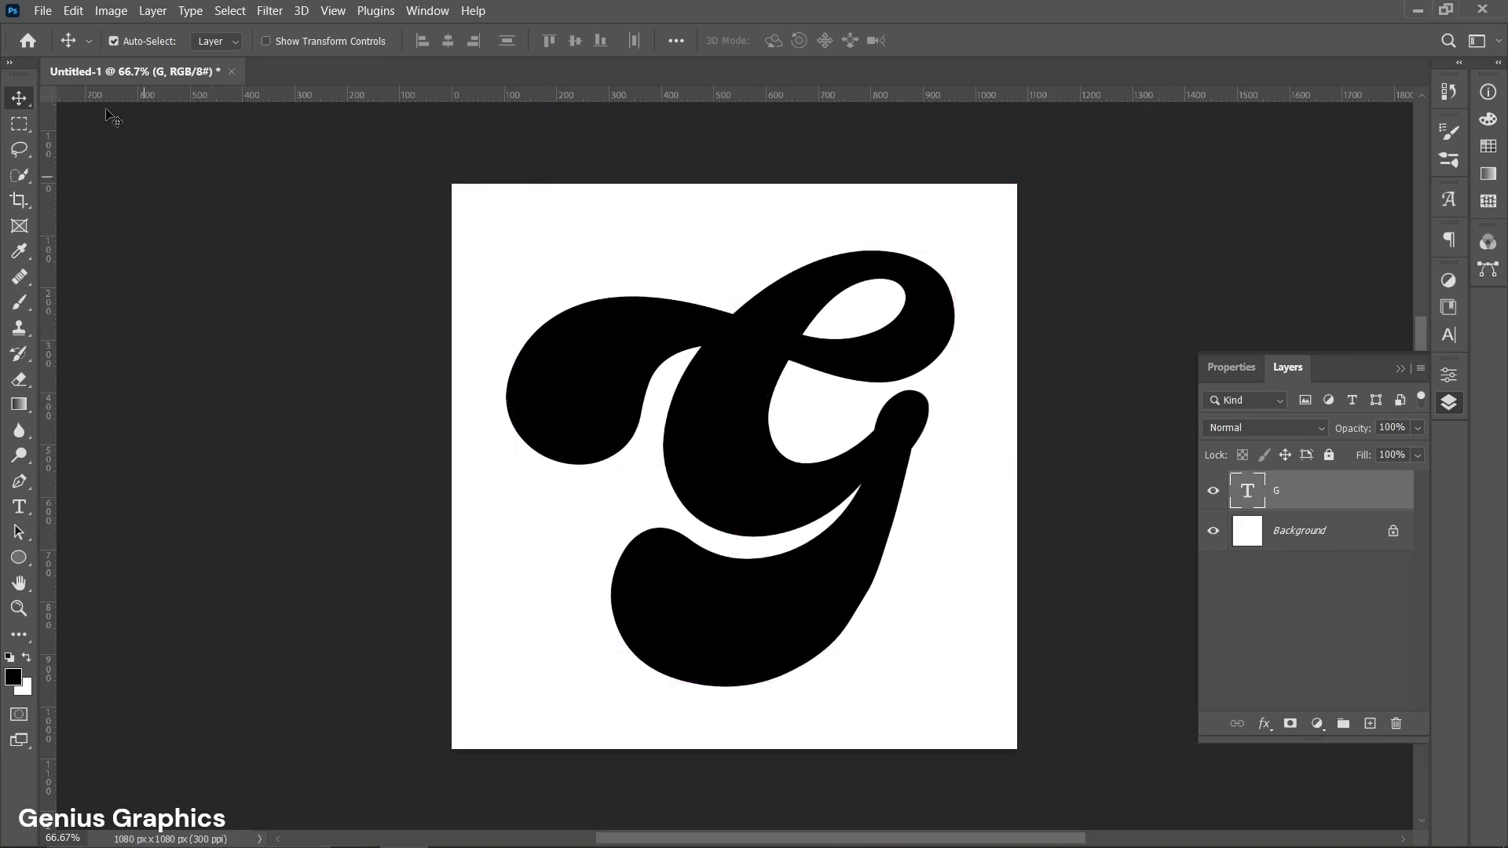
Save a JPEG copy named 'Reference letter' at maximum quality 12.
click(43, 11)
click(63, 255)
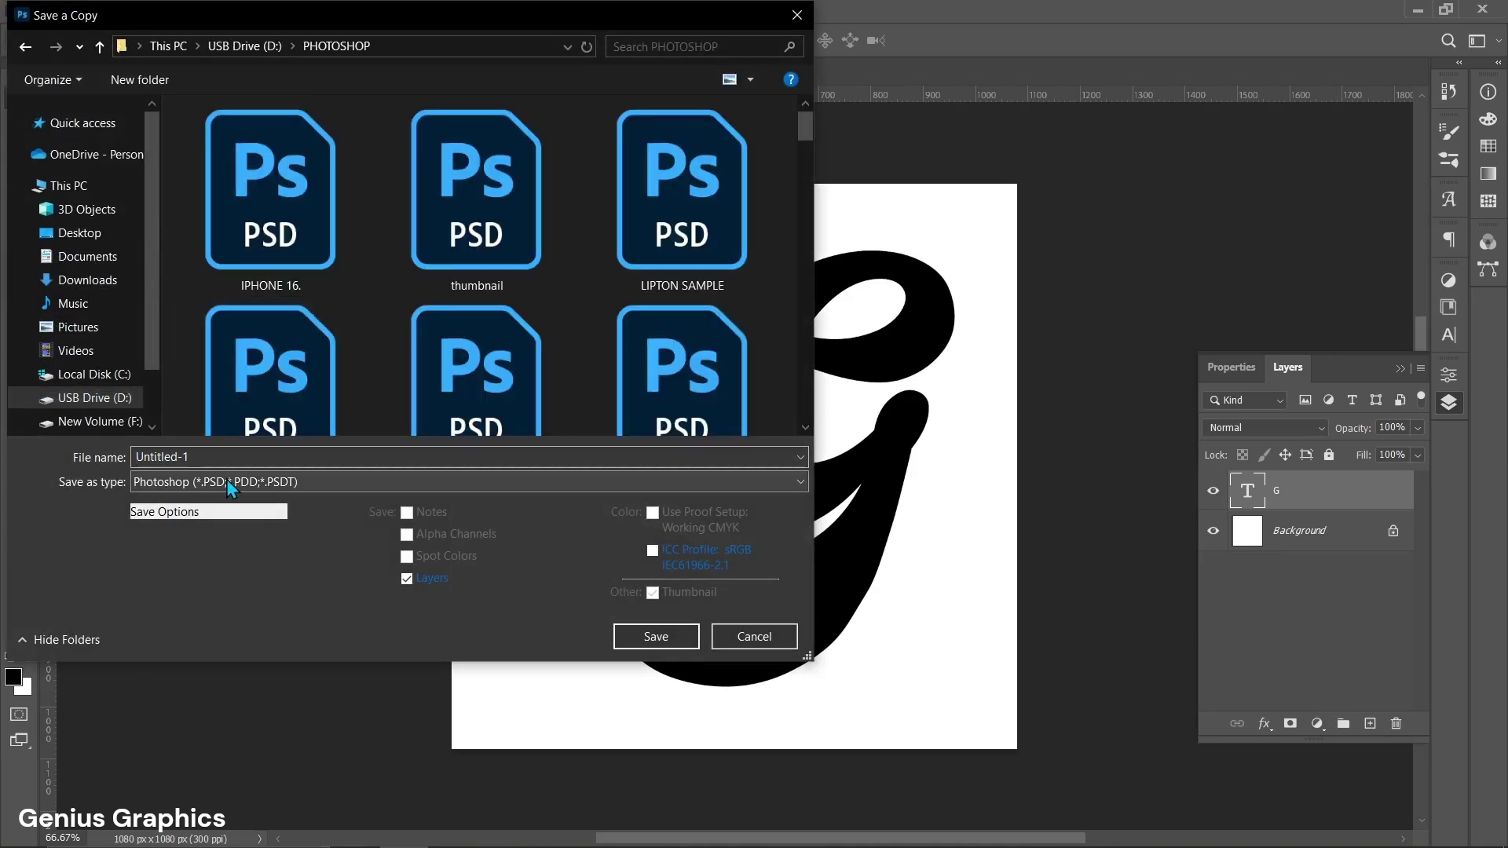
click(230, 485)
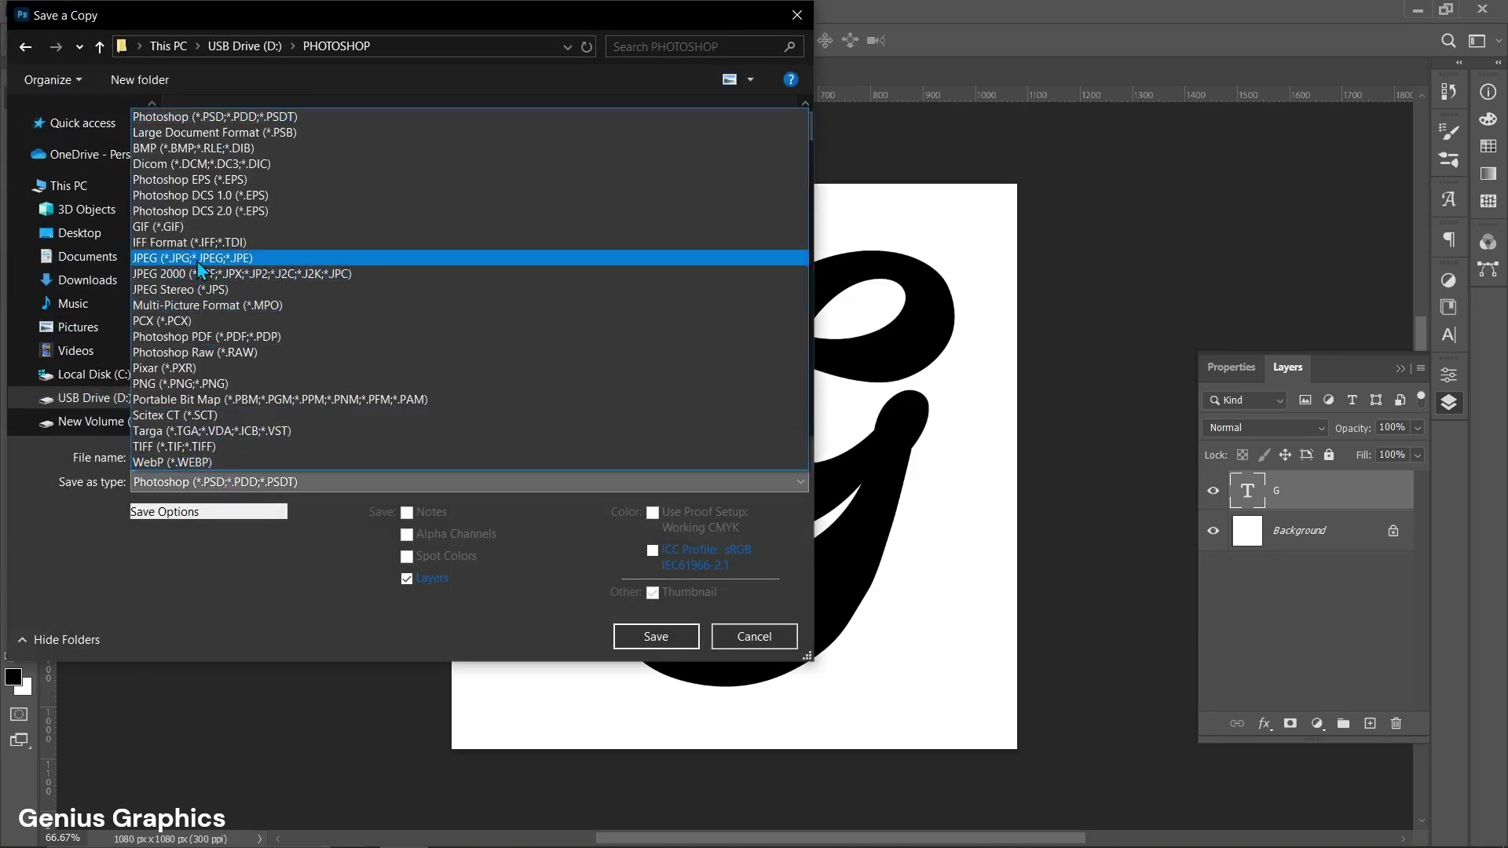
click(196, 261)
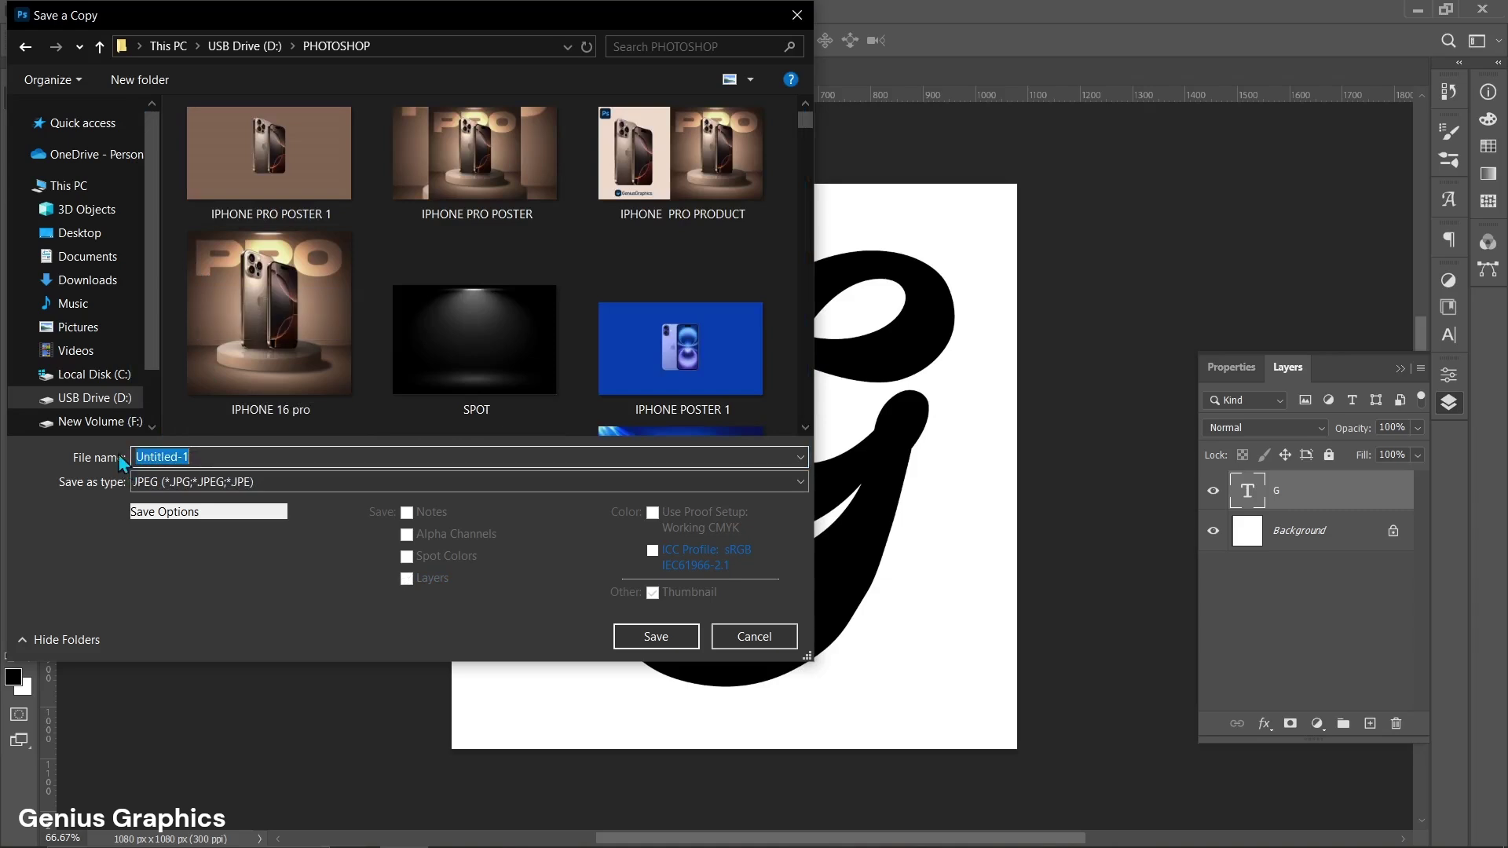
text(Reference letter)
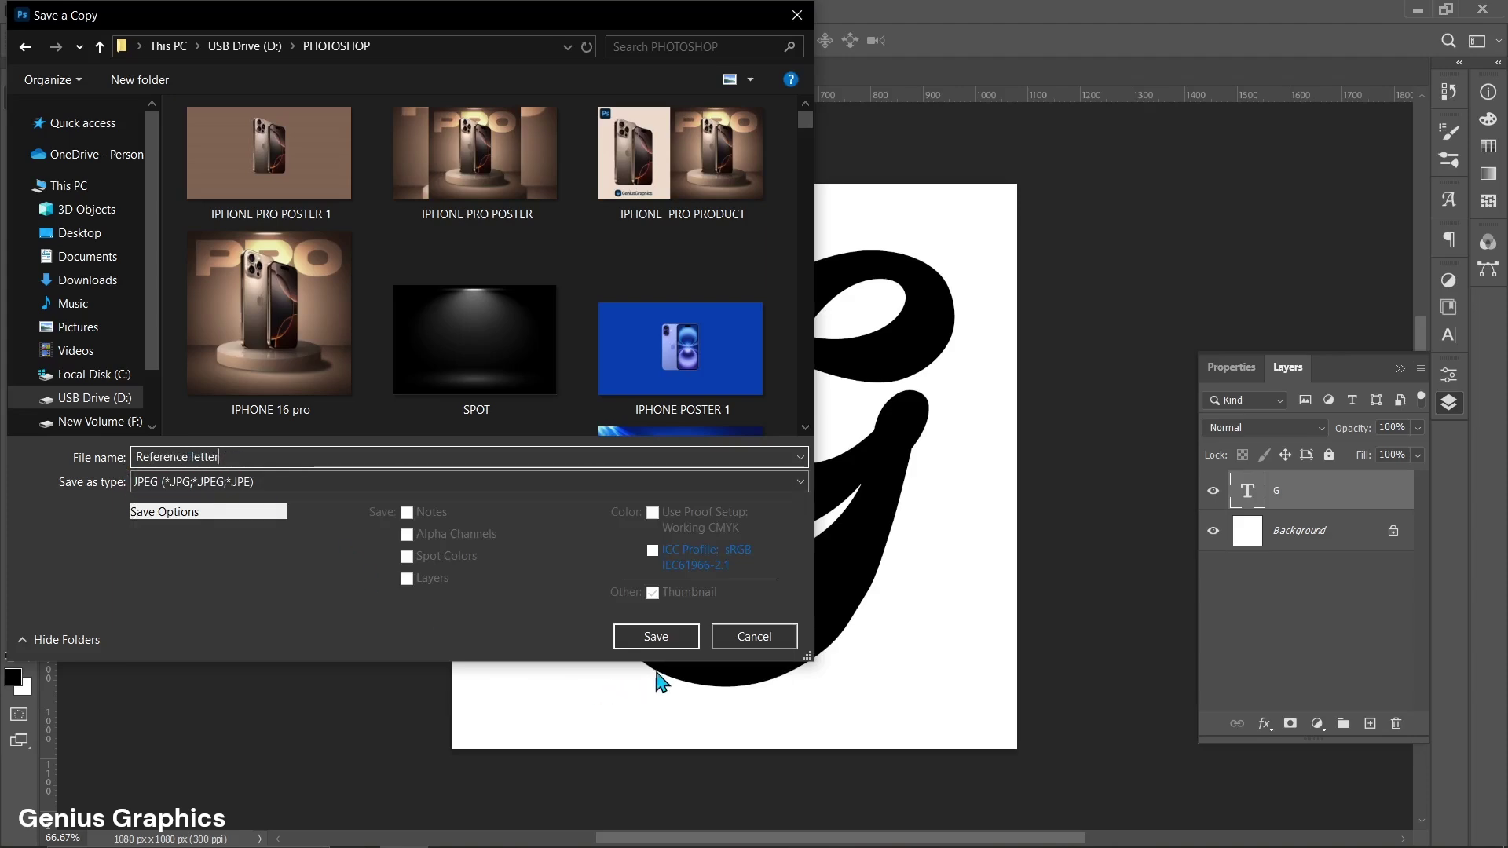
click(667, 645)
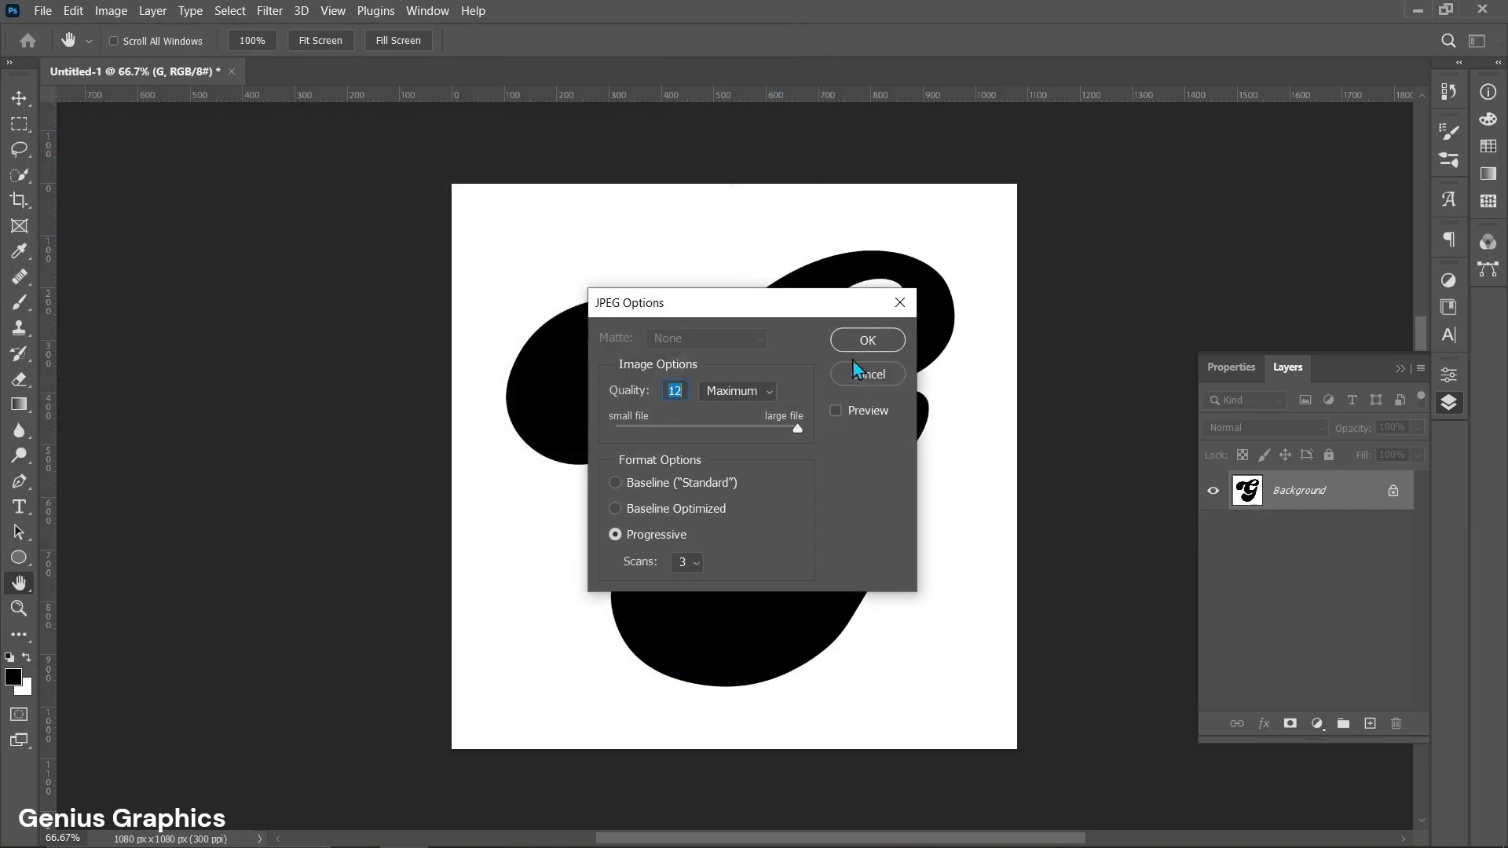
click(866, 341)
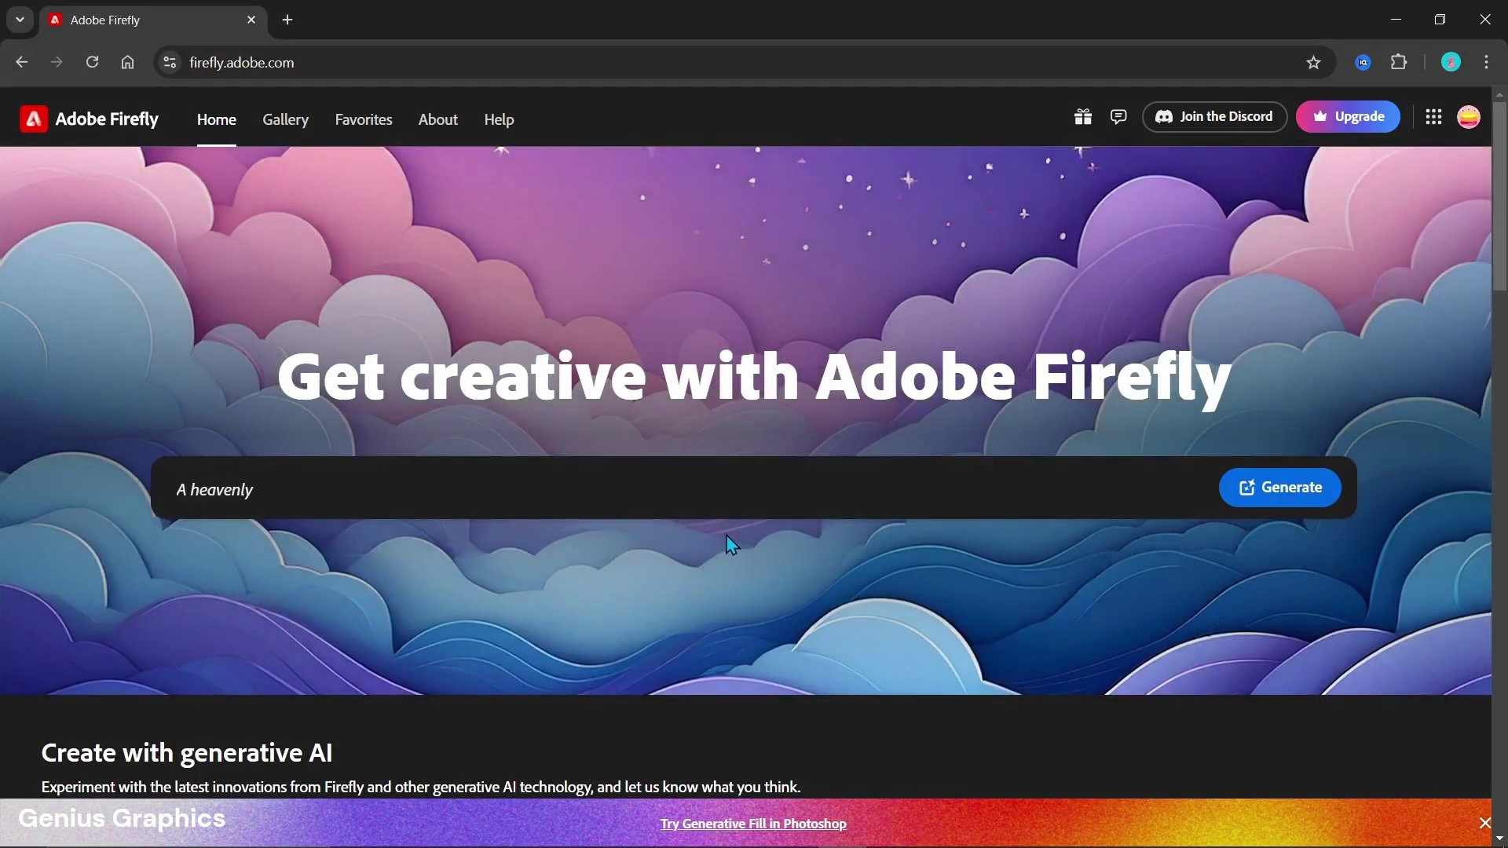
Reach Text to image from the sample prompt, then delete the prompt text and the Art and Layered paper tags.
click(1255, 503)
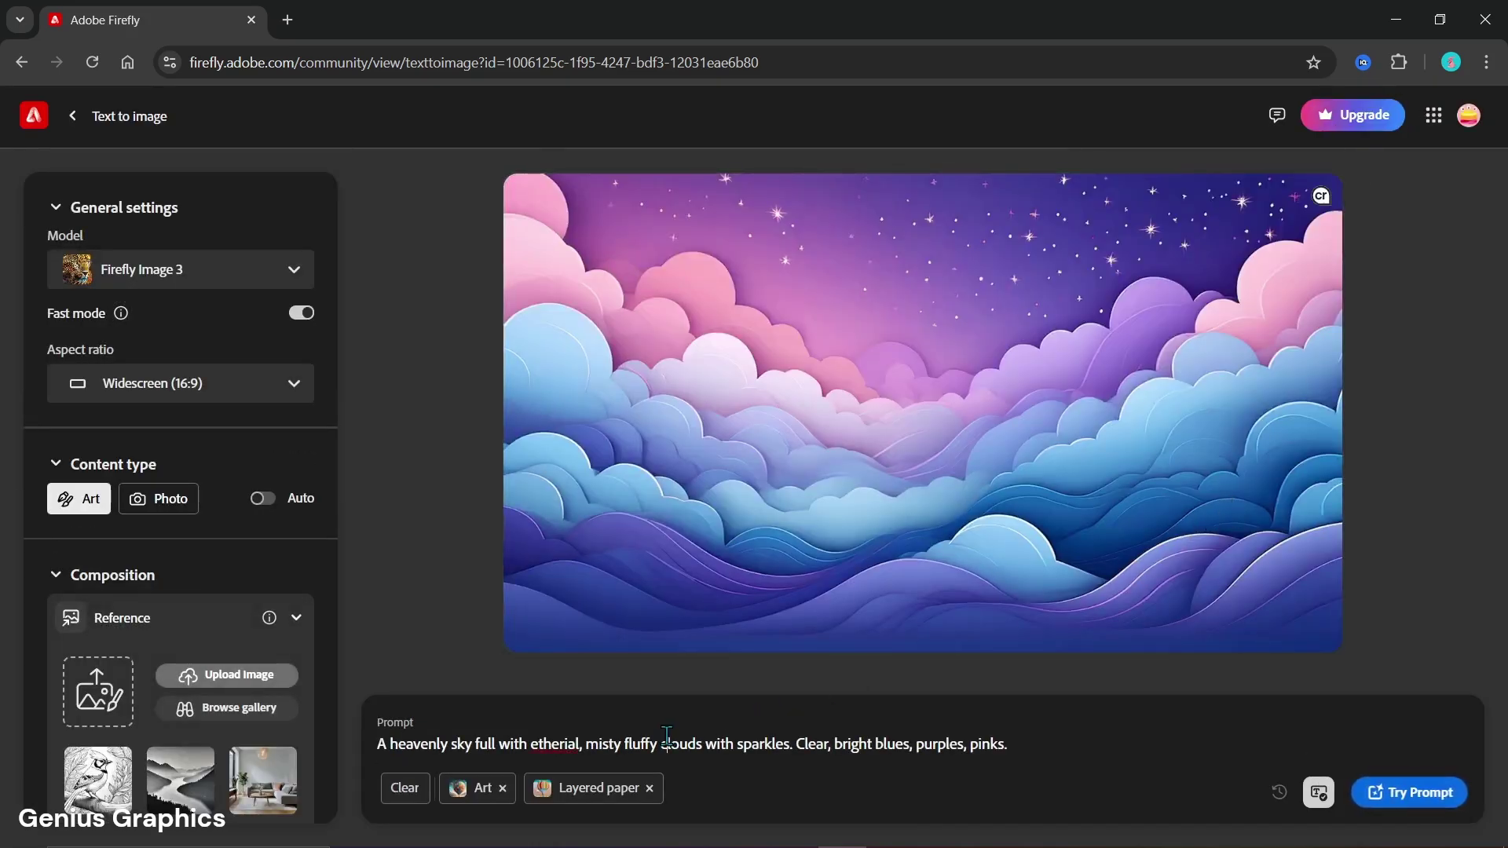
triple_click(667, 735)
key(BackSpace)
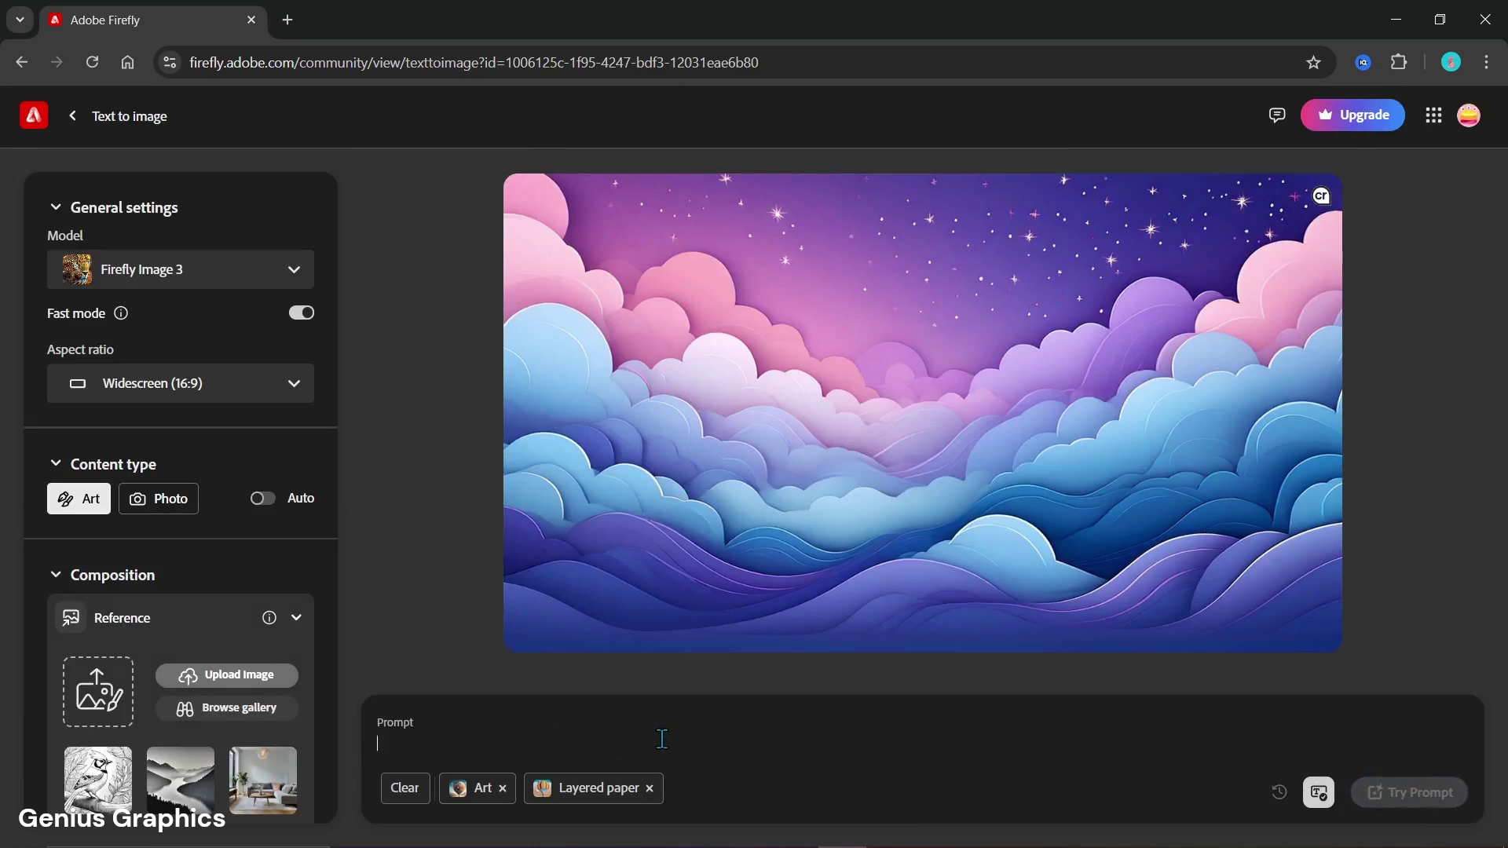
click(405, 789)
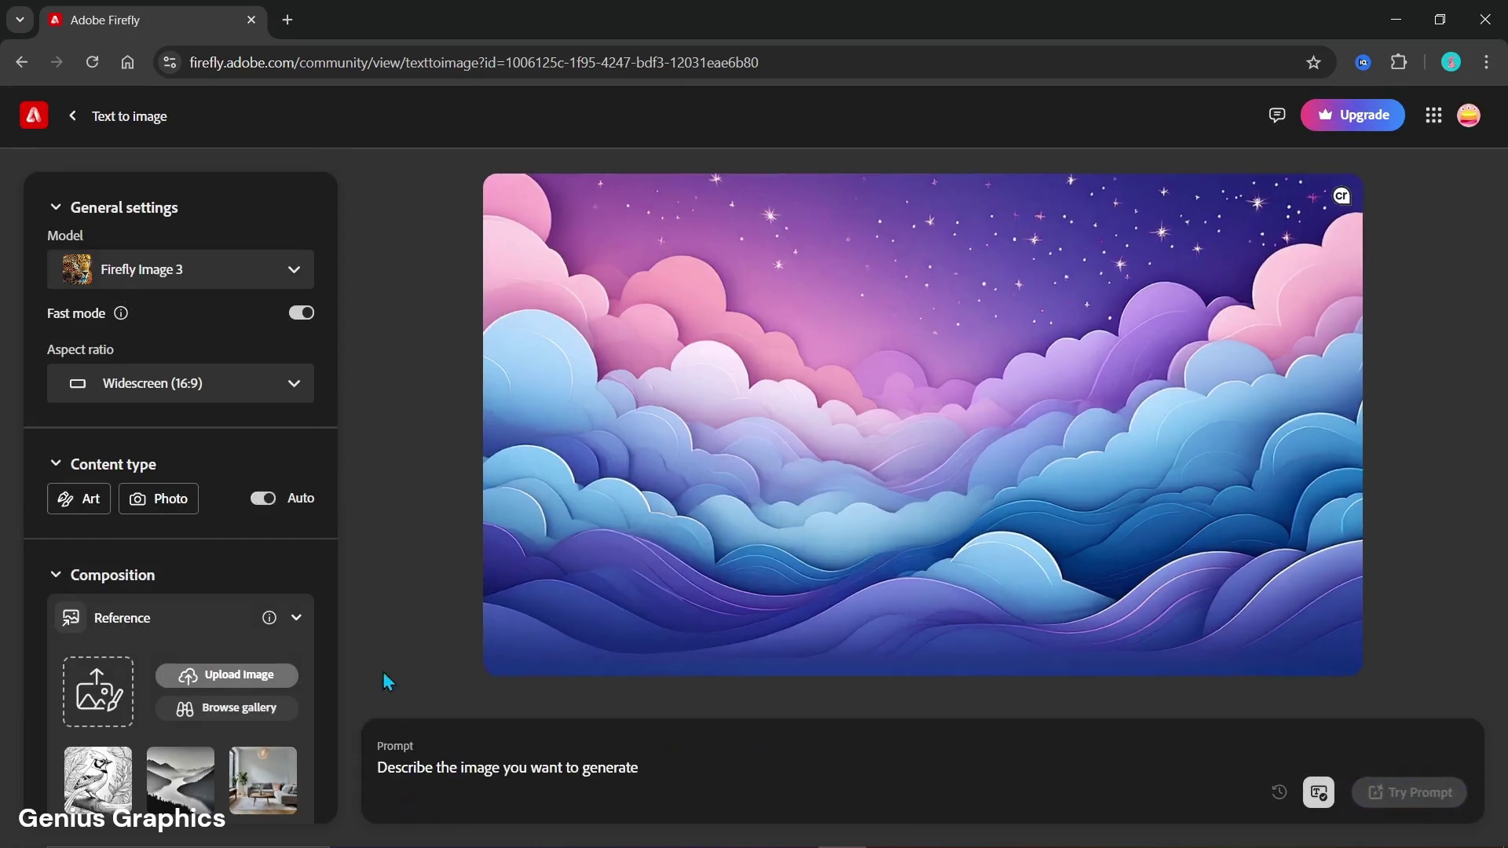
Keep Firefly Image 3 as the model, use a square 1:1 aspect ratio, and set content type to Photo.
click(200, 281)
click(207, 332)
click(191, 386)
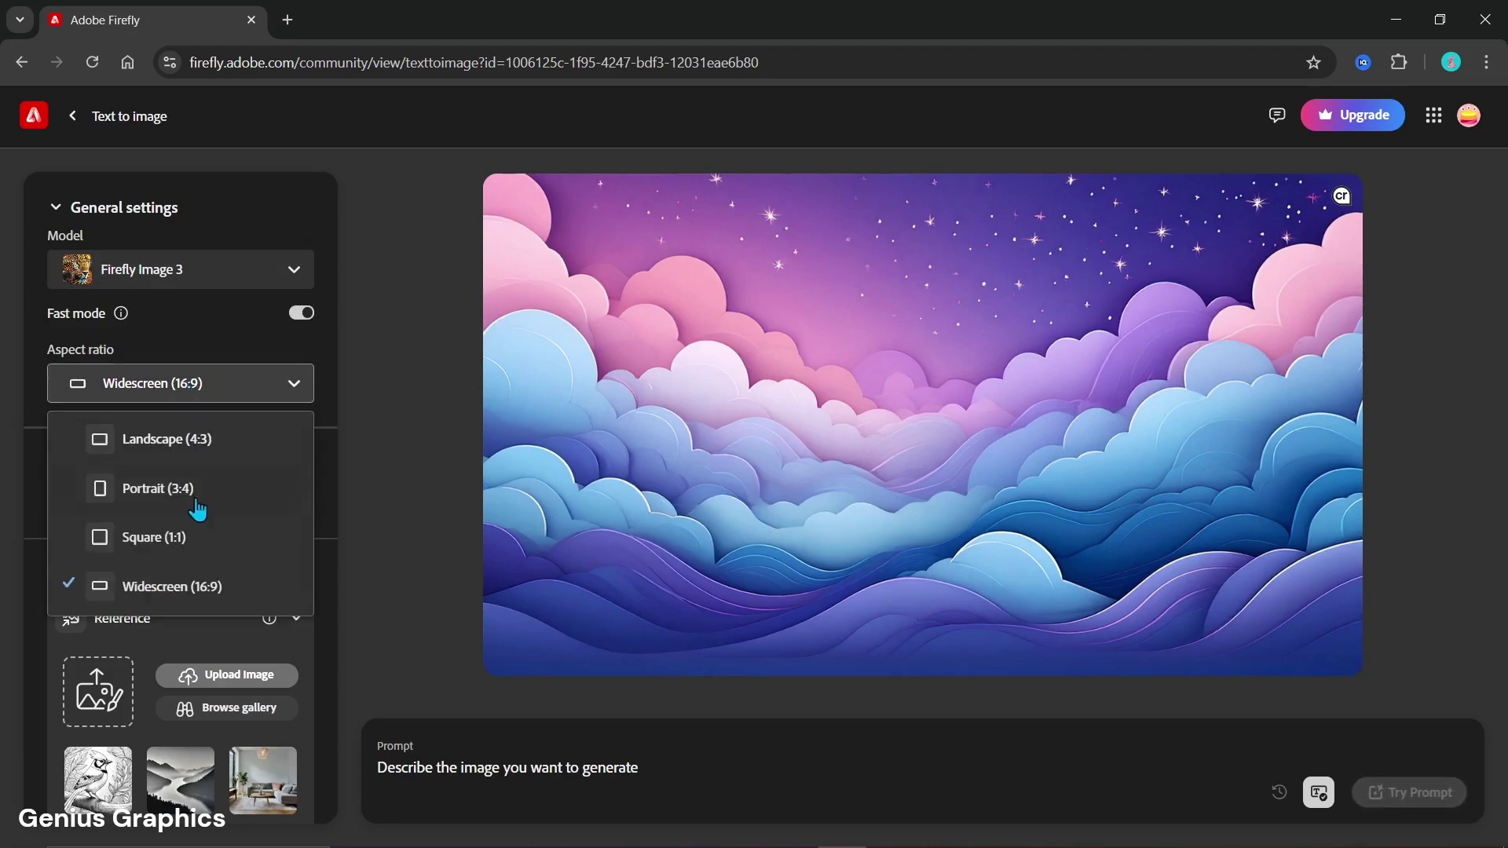
click(196, 536)
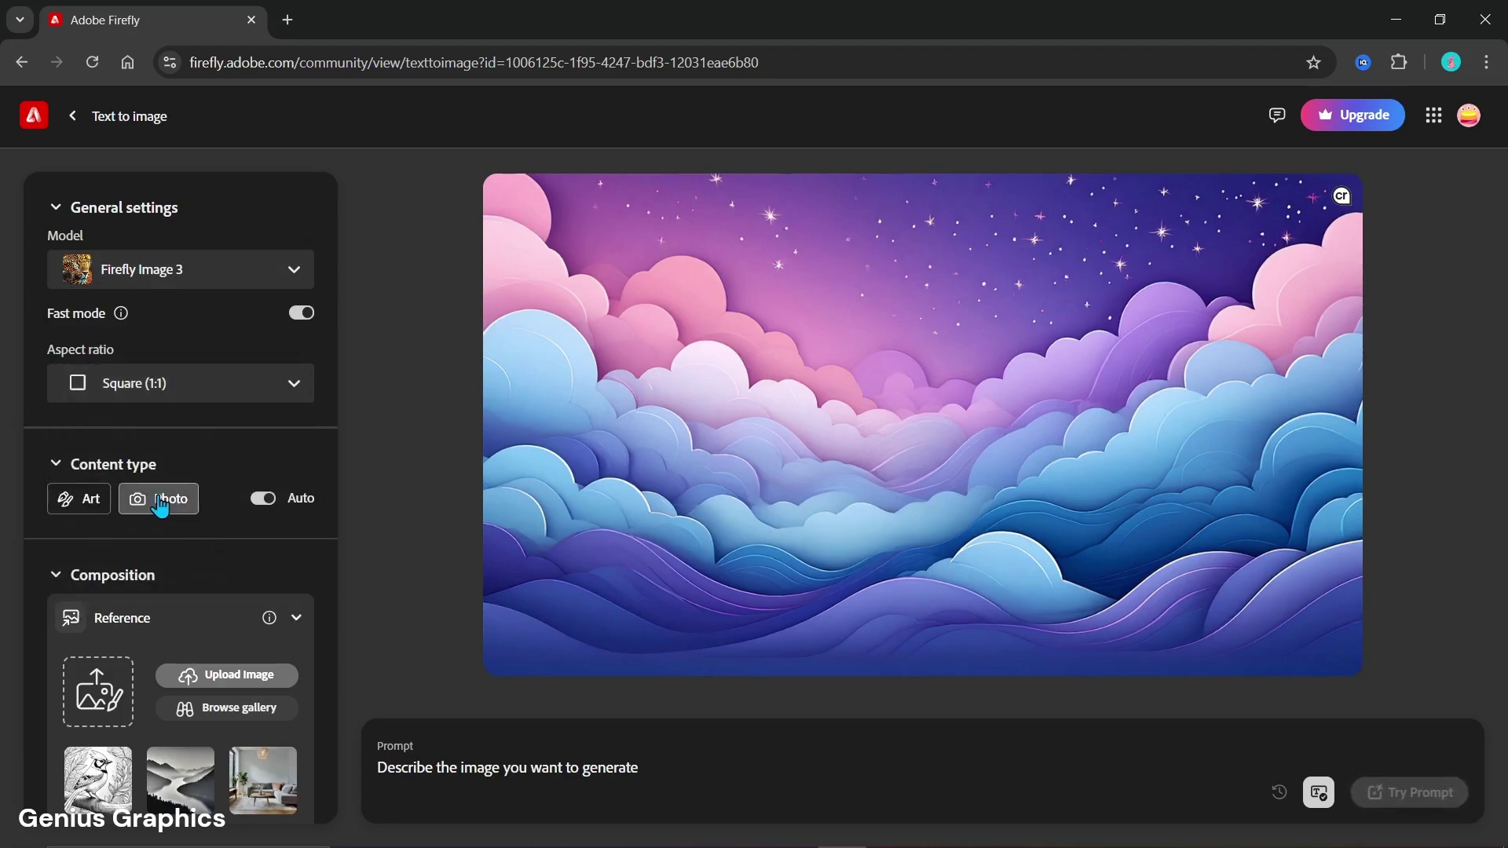
click(160, 503)
Add the Hyper realistic, Cinematic and Beautiful effects.
scroll(242, 574, down, 3)
scroll(242, 577, down, 9)
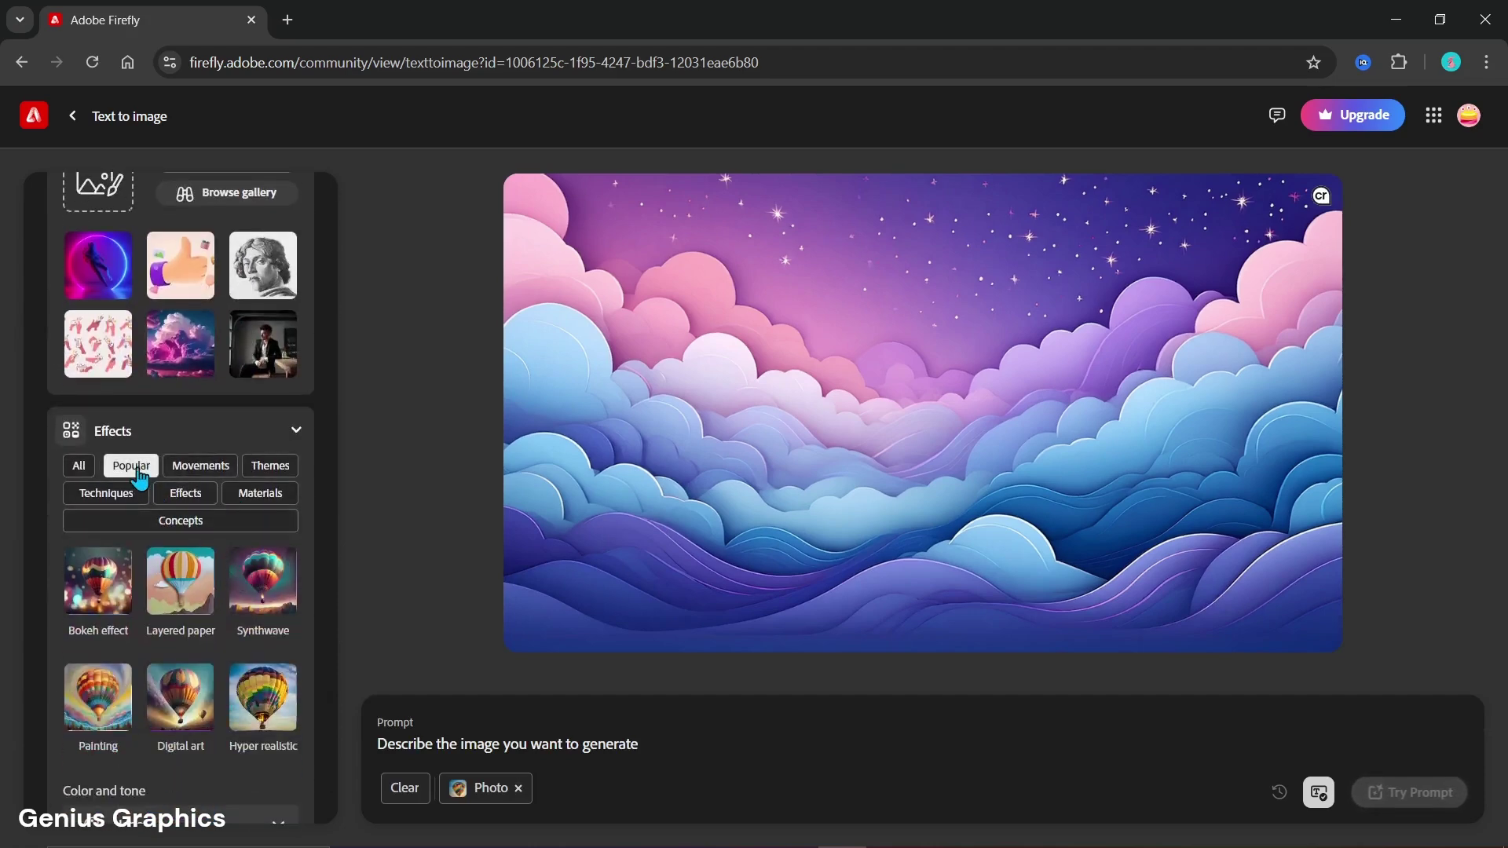
click(257, 699)
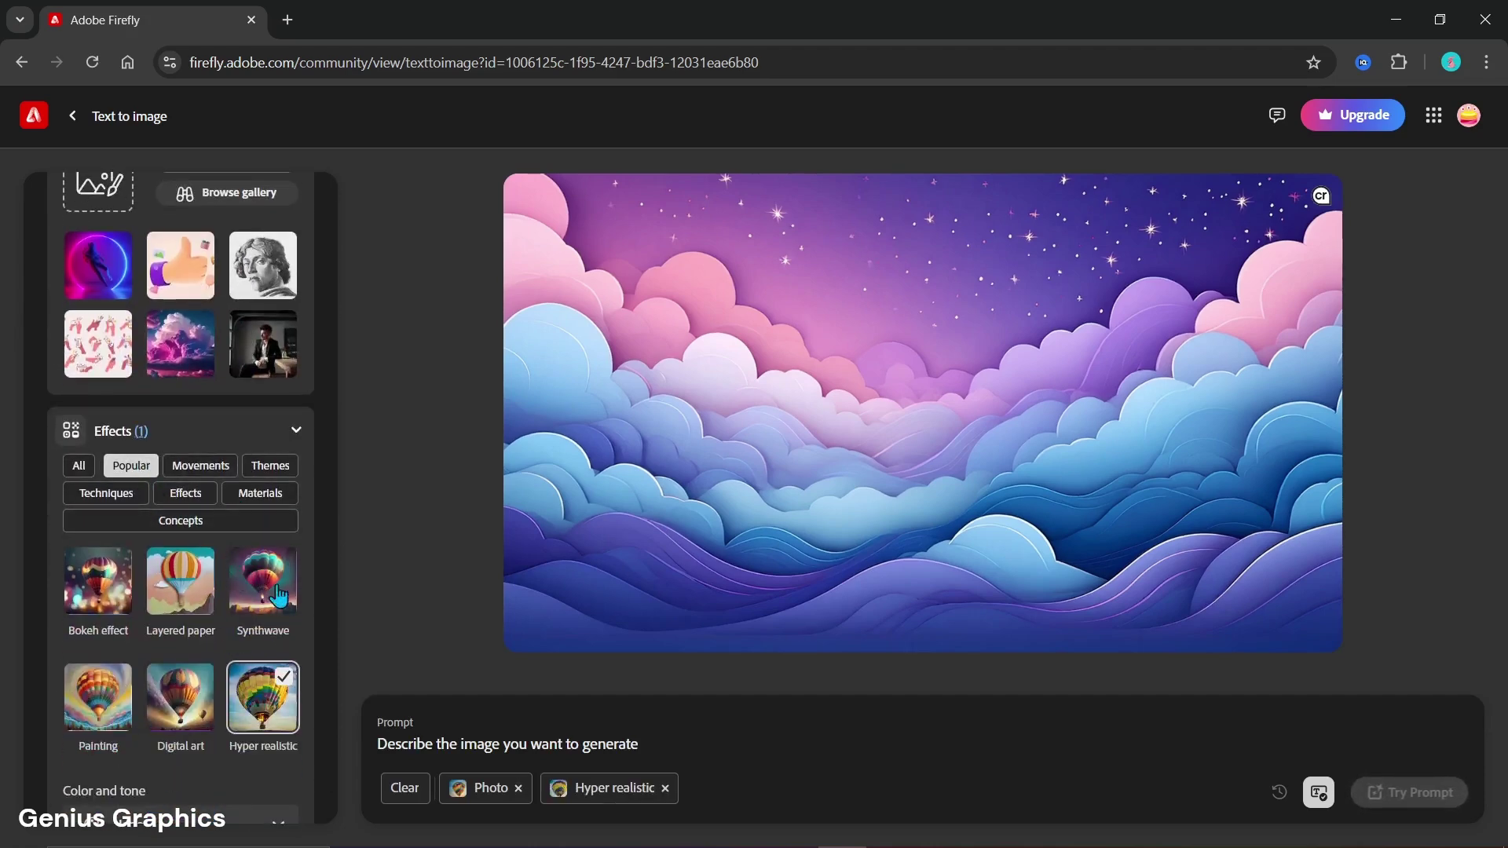
click(273, 469)
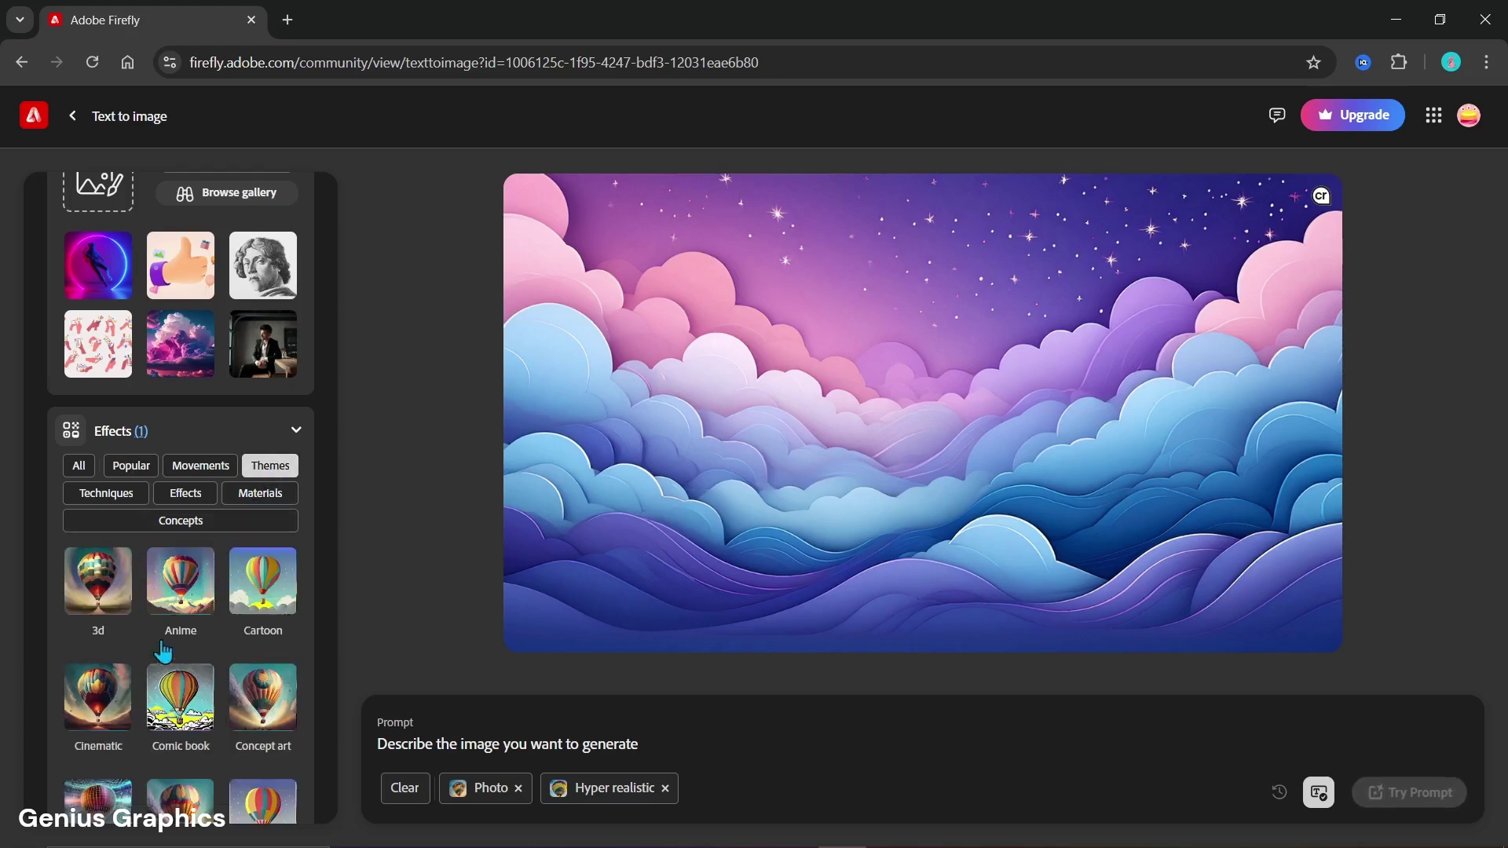
click(85, 715)
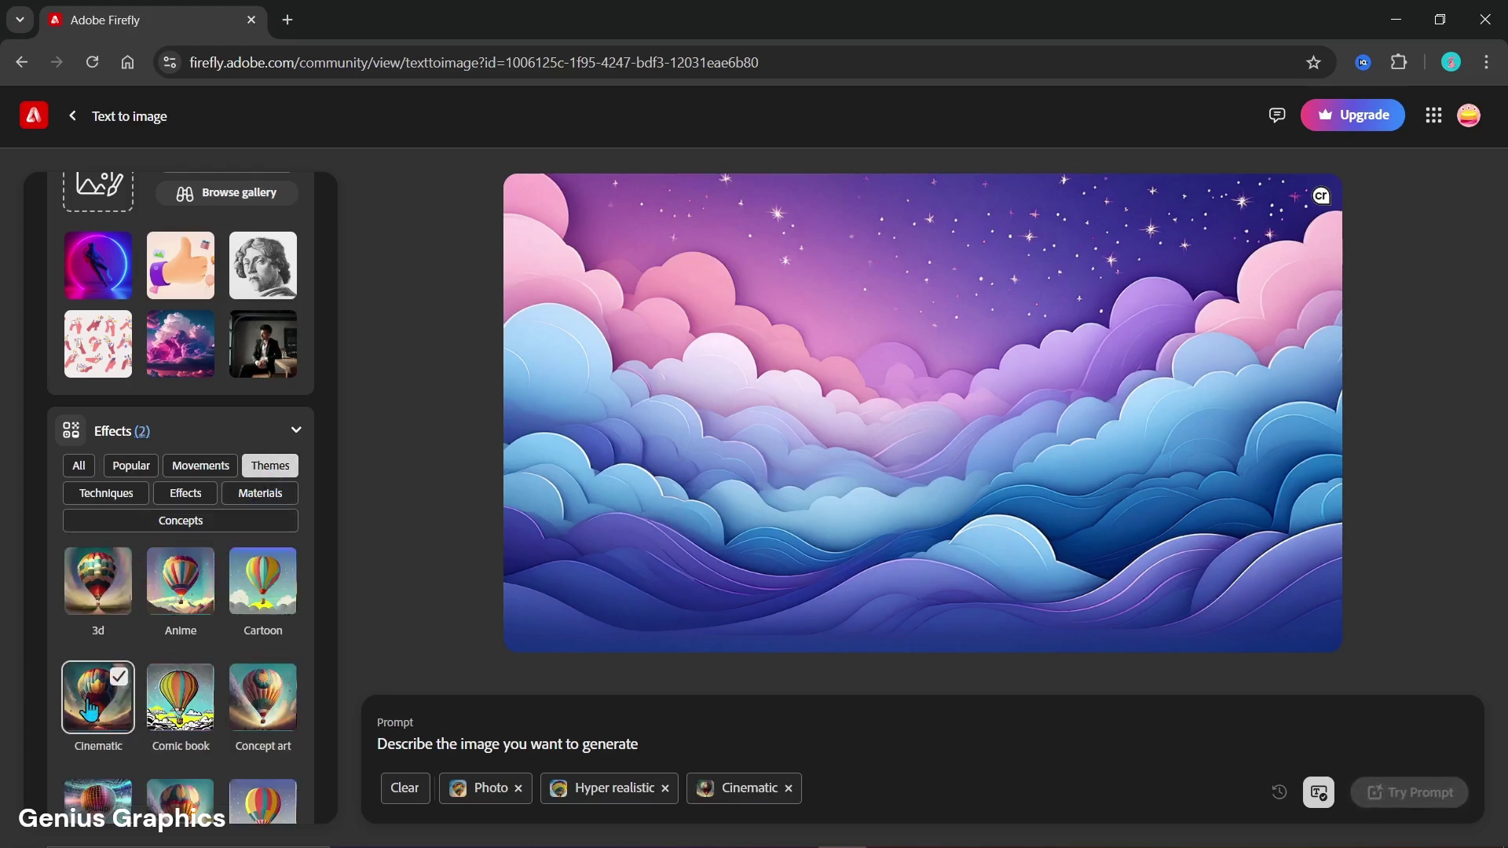
click(190, 527)
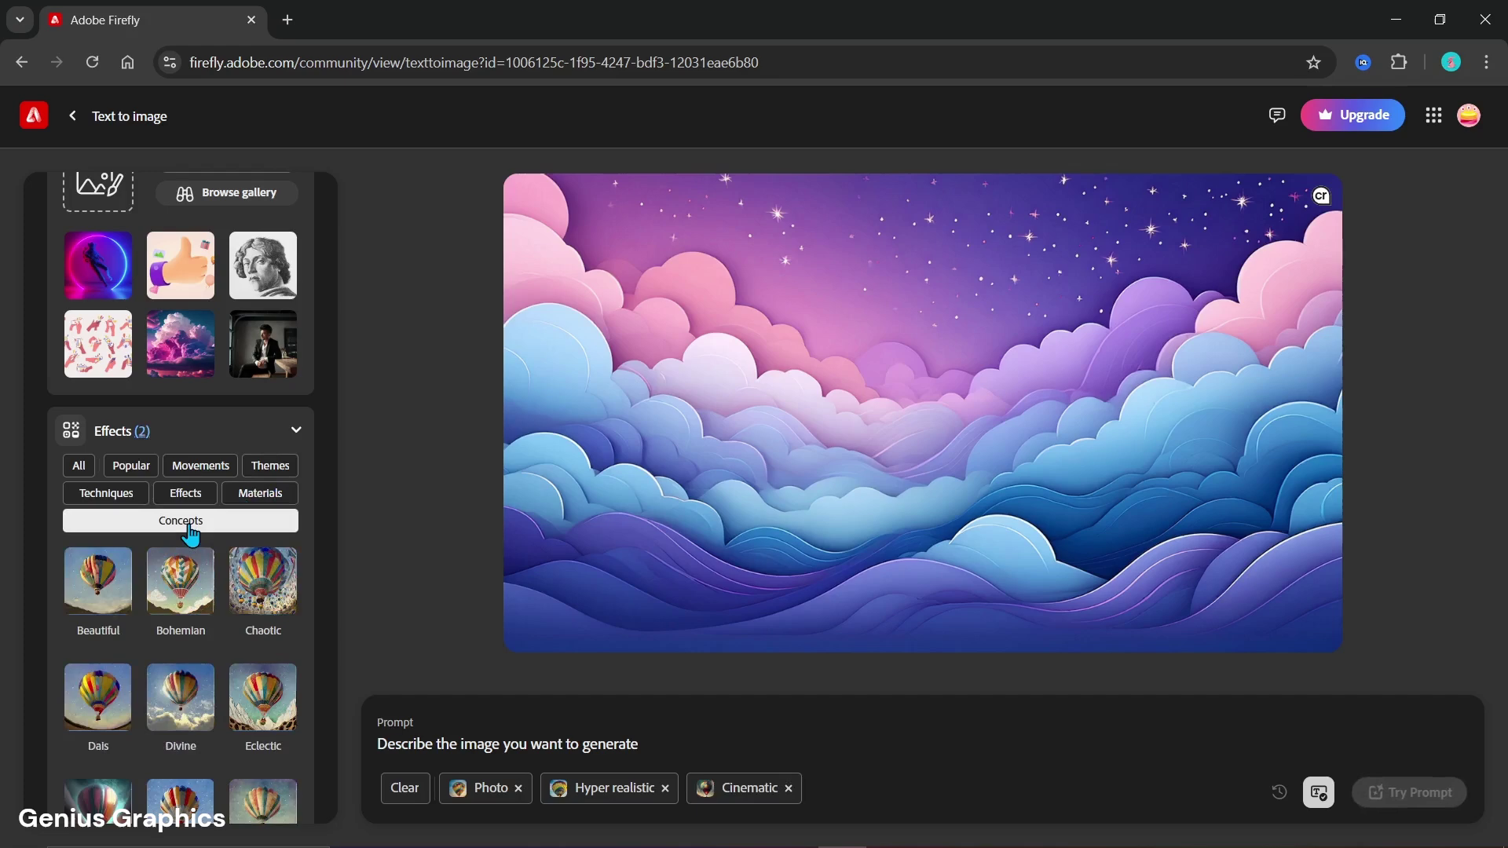
click(96, 597)
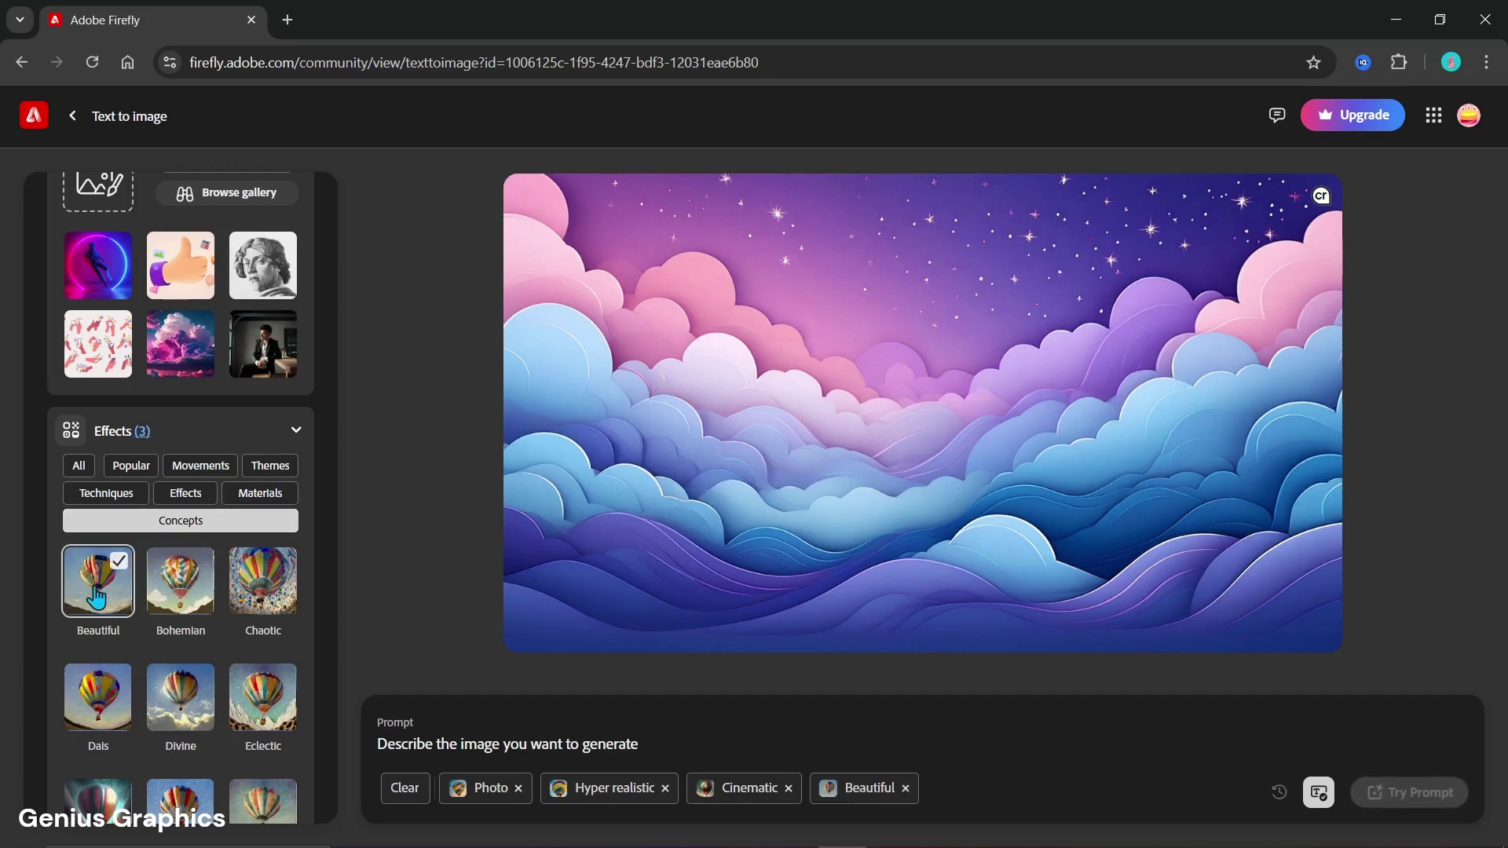
Set the camera angle to Shot from above.
scroll(201, 586, down, 5)
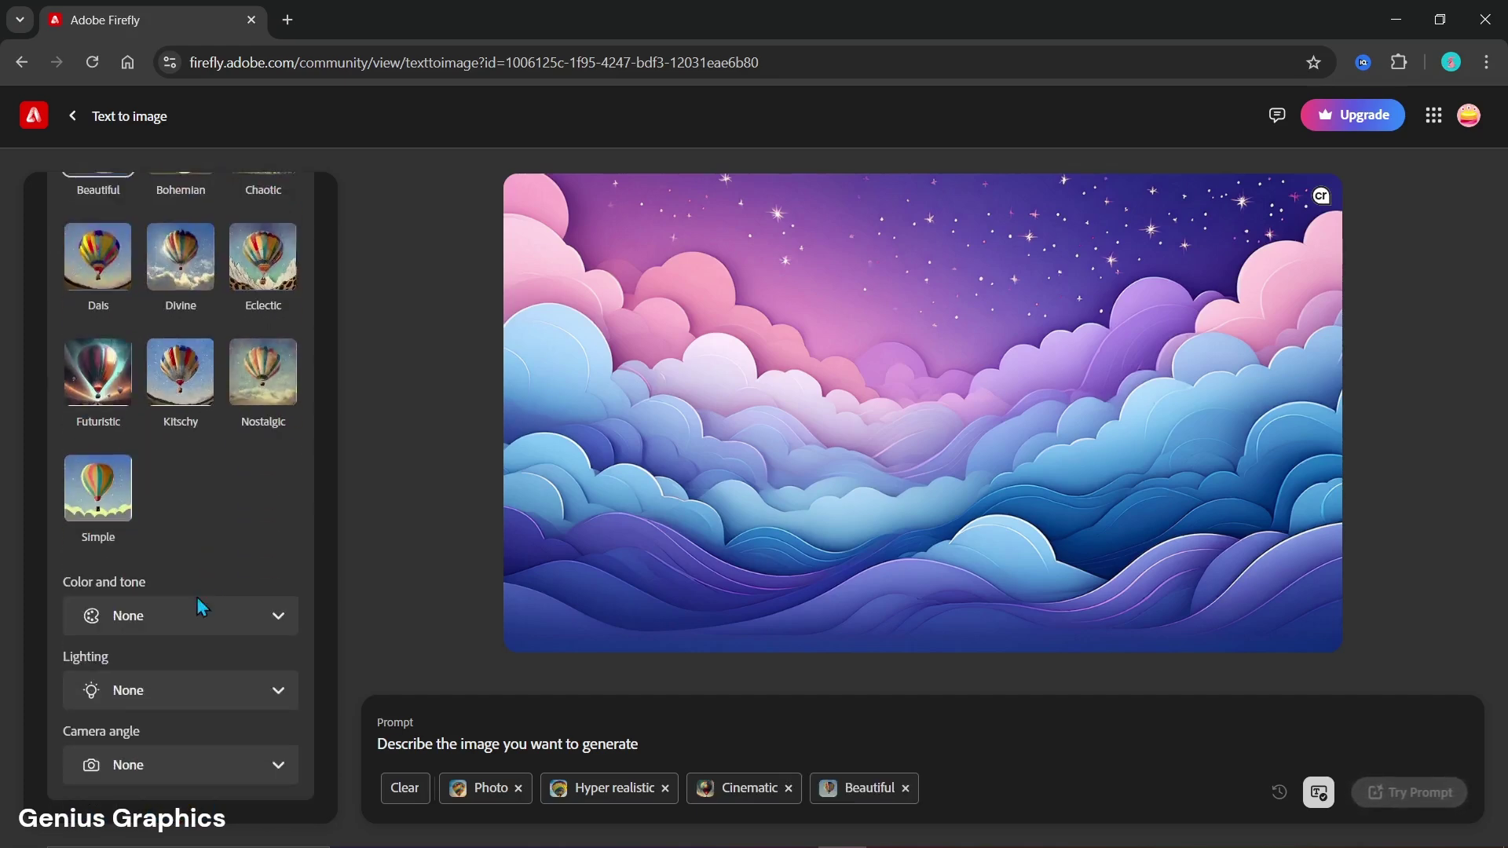
click(167, 769)
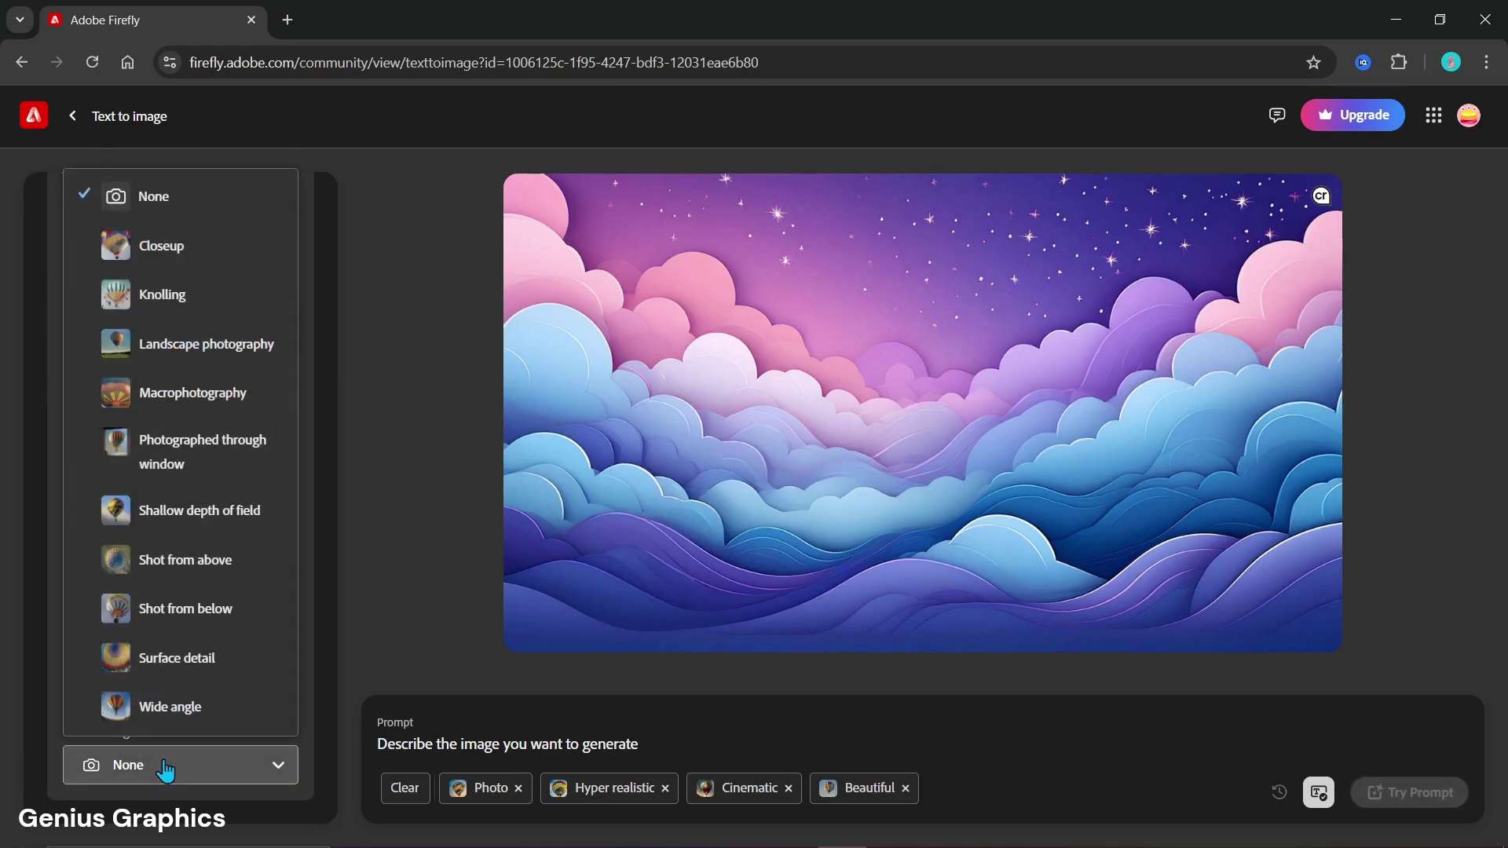
click(186, 562)
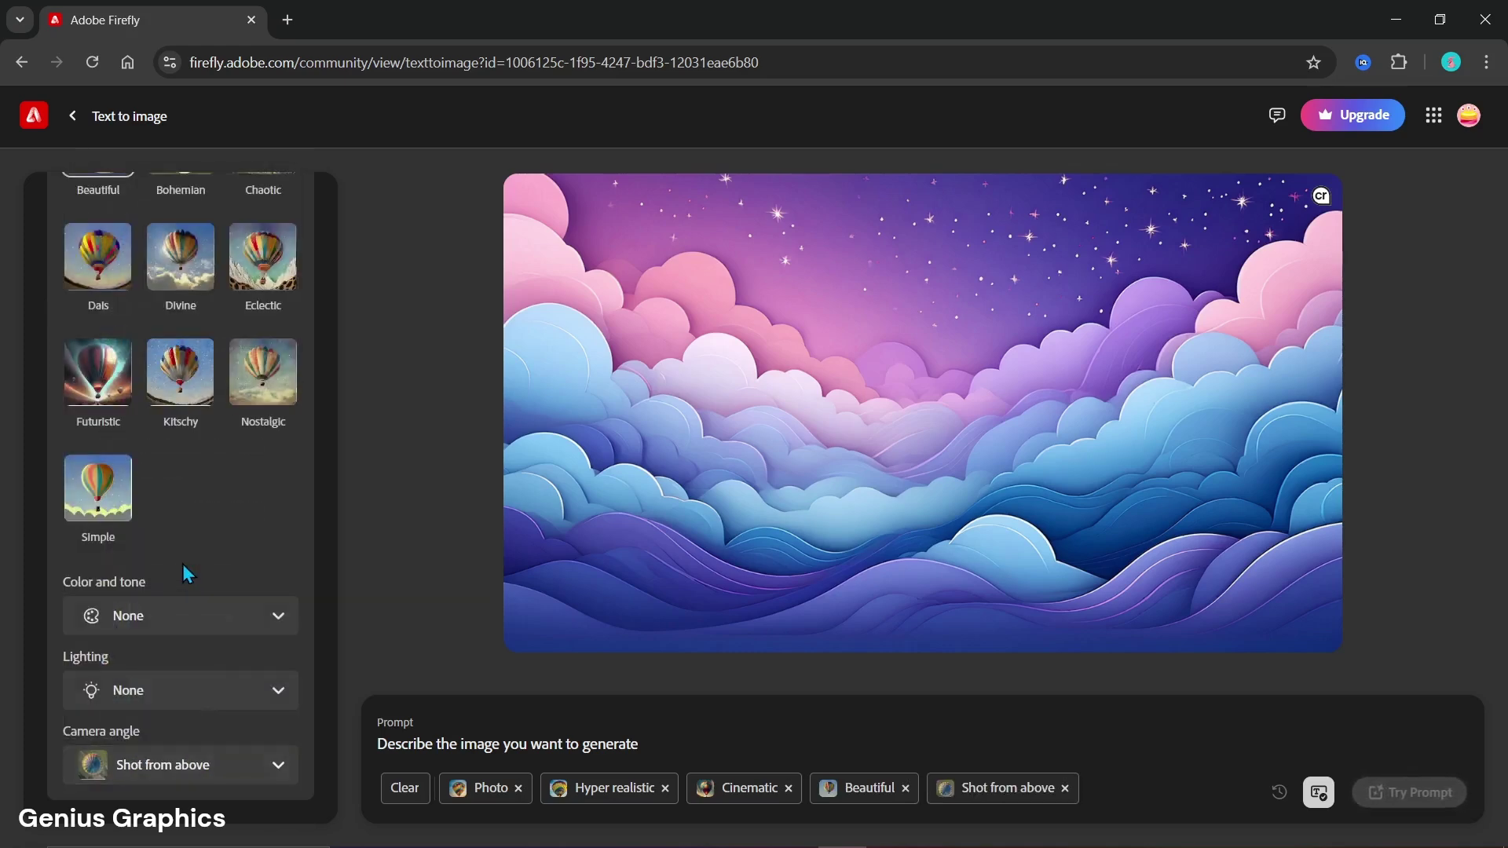
Paste the prompt describing a rounded forested island in blue sea, viewed from top.
scroll(182, 564, up, 15)
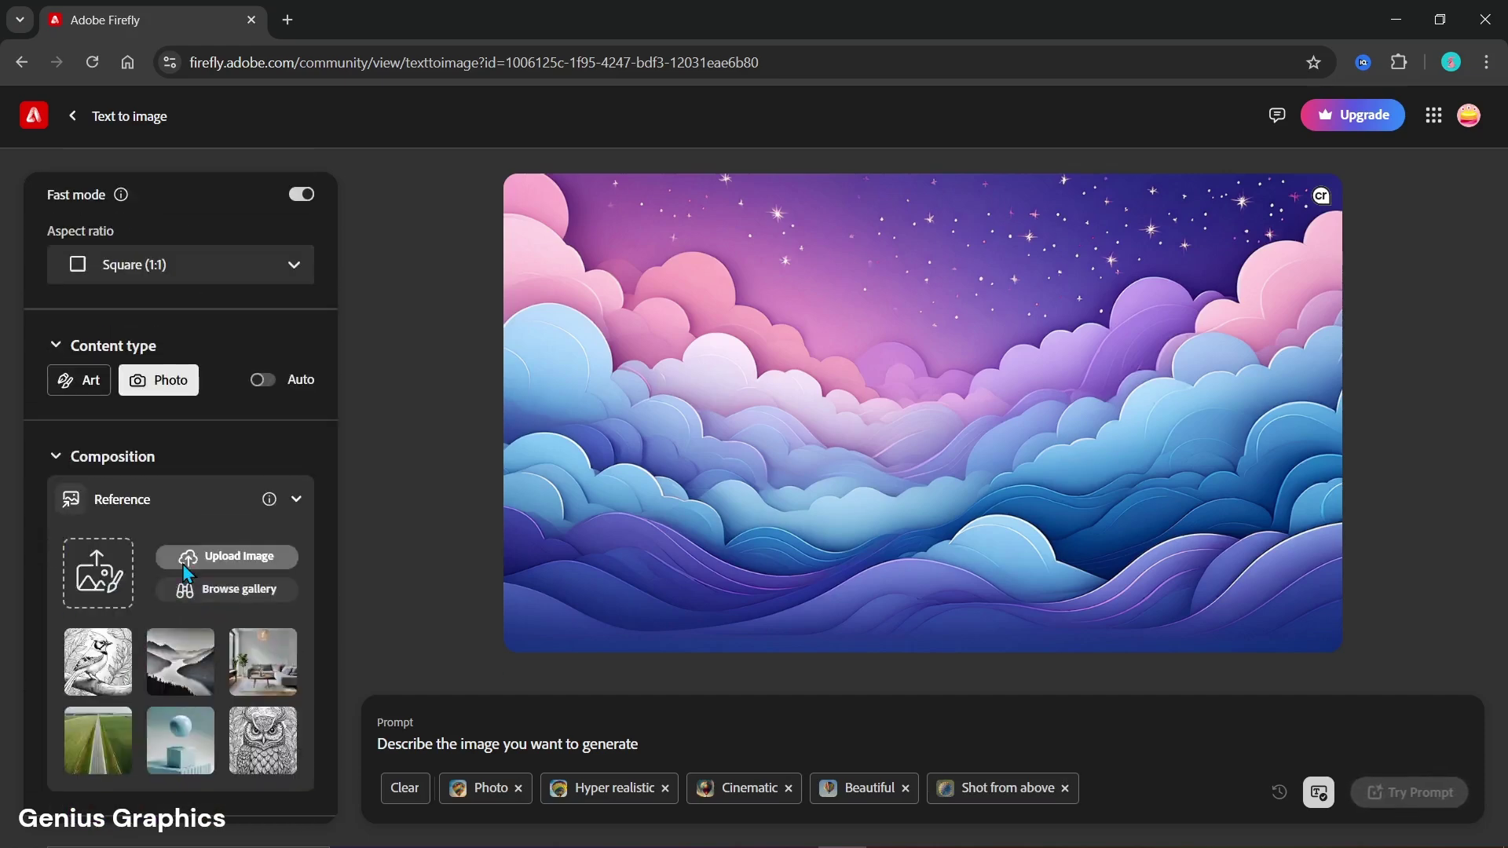
scroll(184, 568, up, 2)
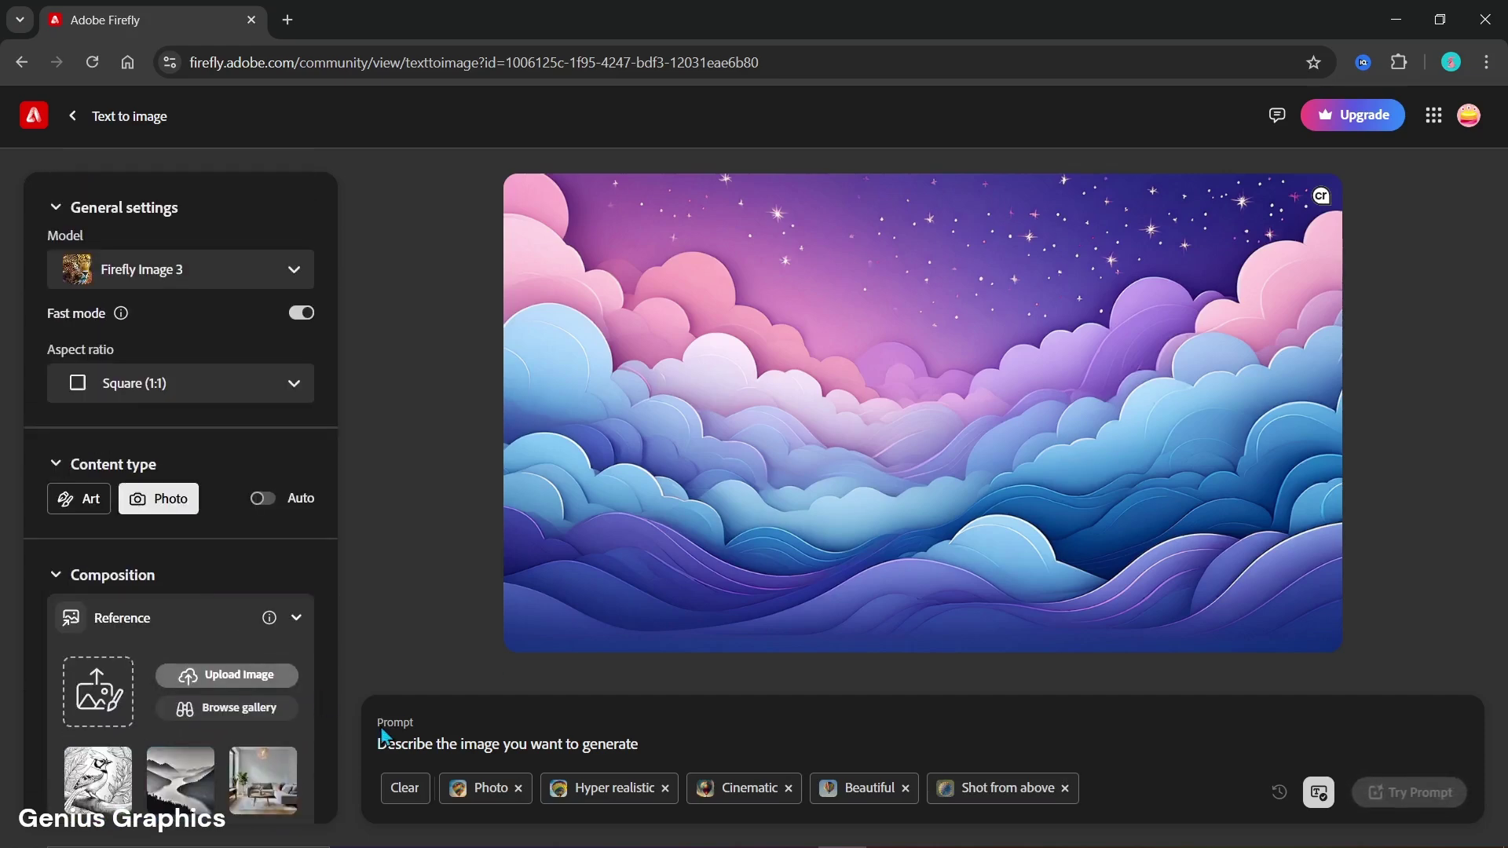
click(444, 741)
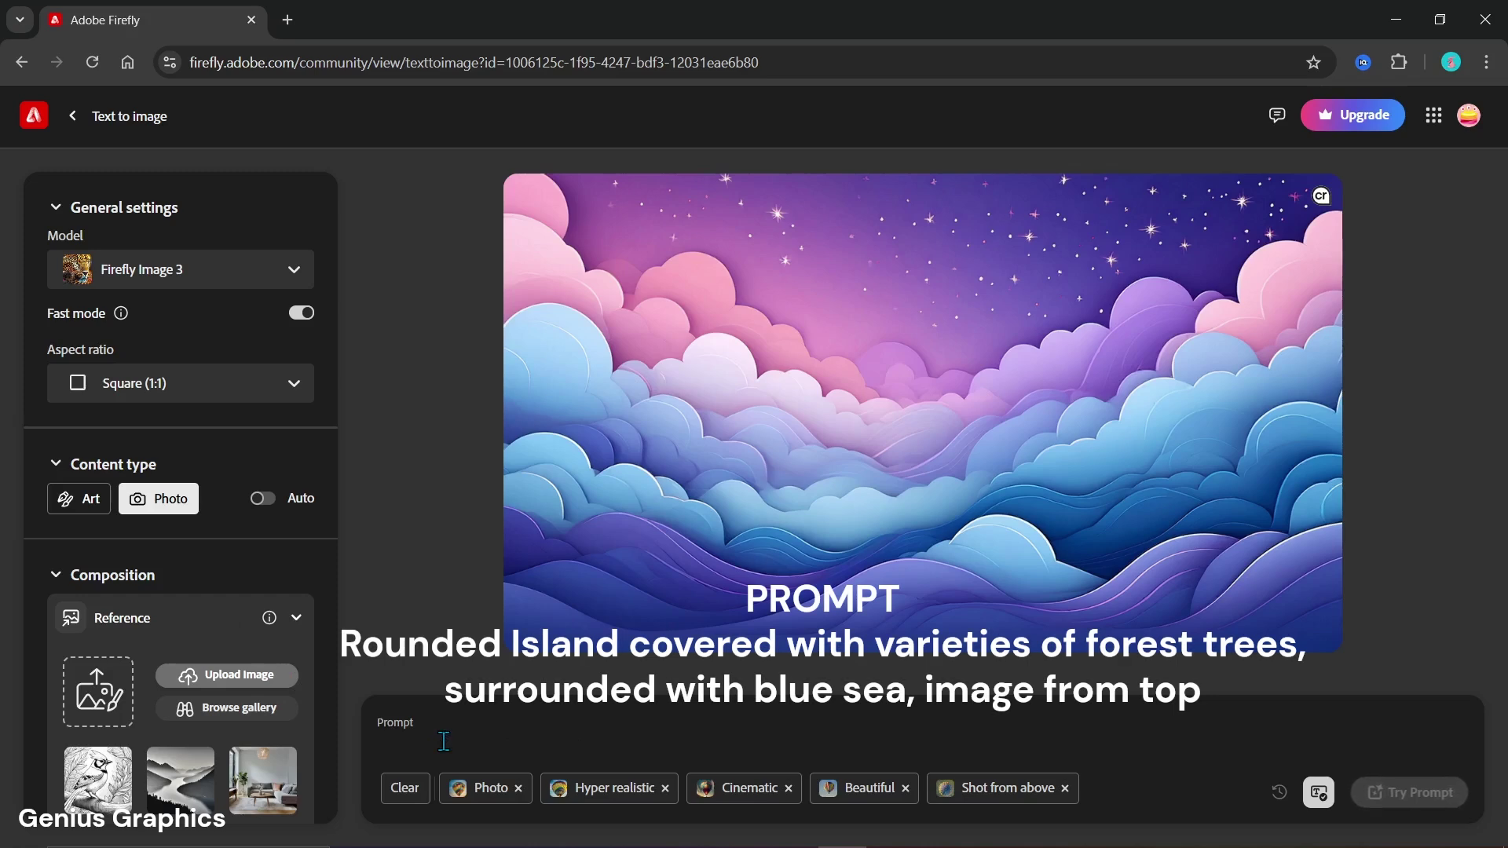
text(Rounded Island covered with varieties of forest trees, surrounded with blue sea, view from top)
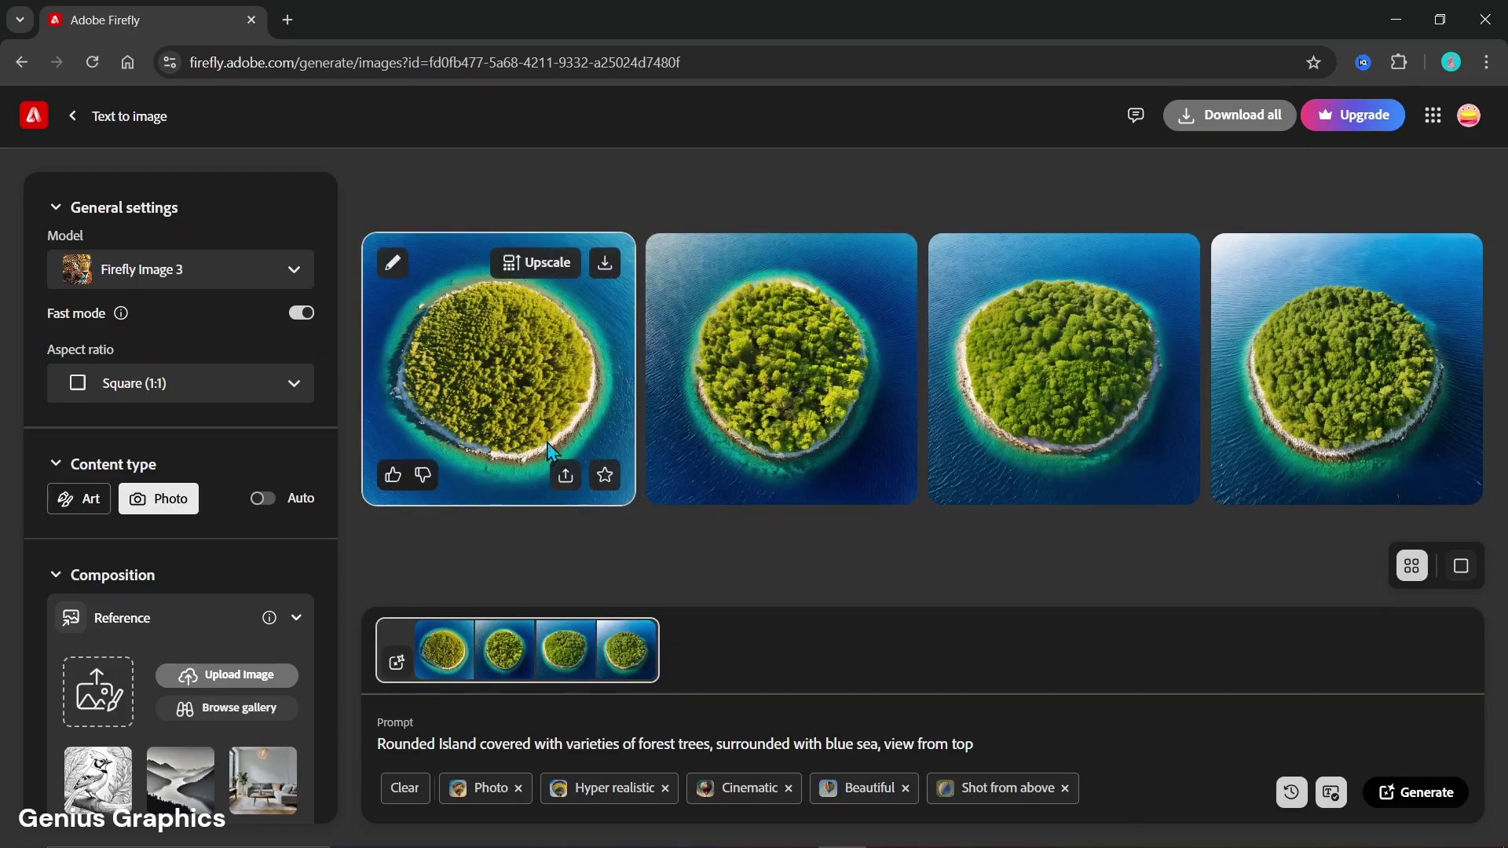
View each of the four island images full size in turn, then close the viewer.
click(552, 452)
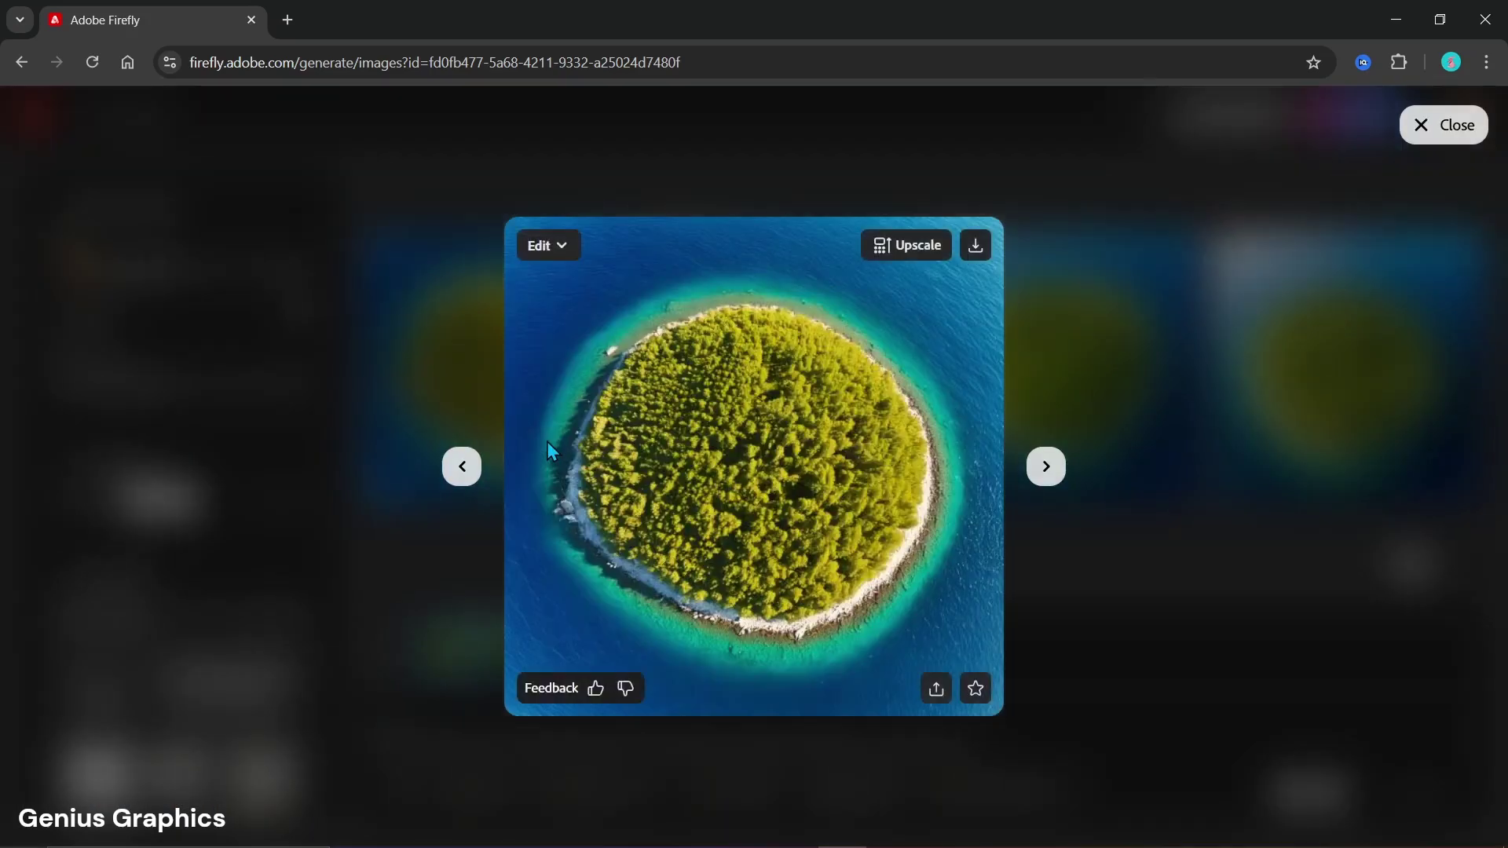
click(1034, 475)
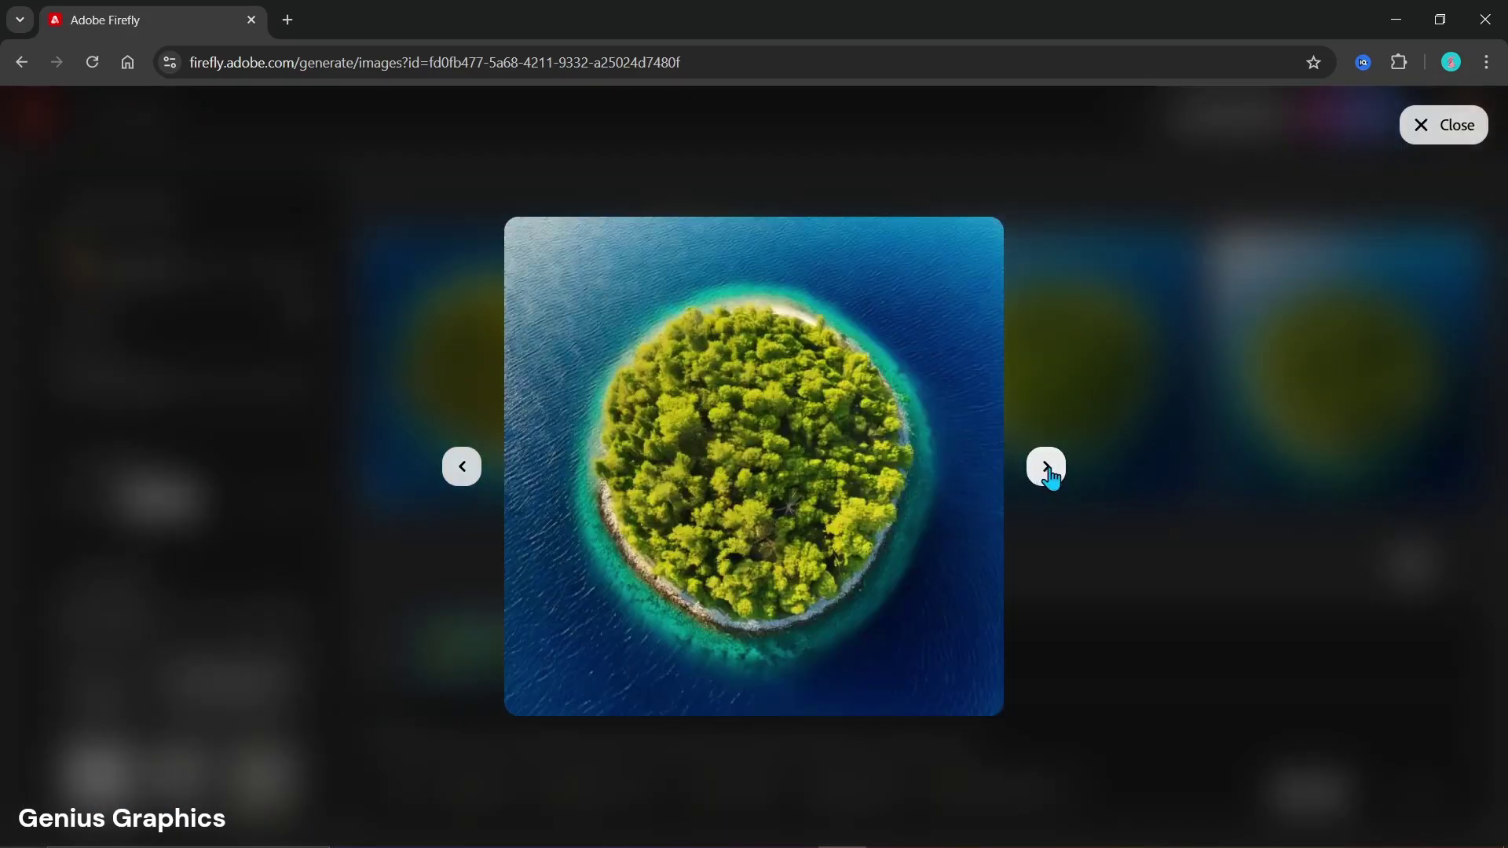
click(1047, 470)
click(1049, 471)
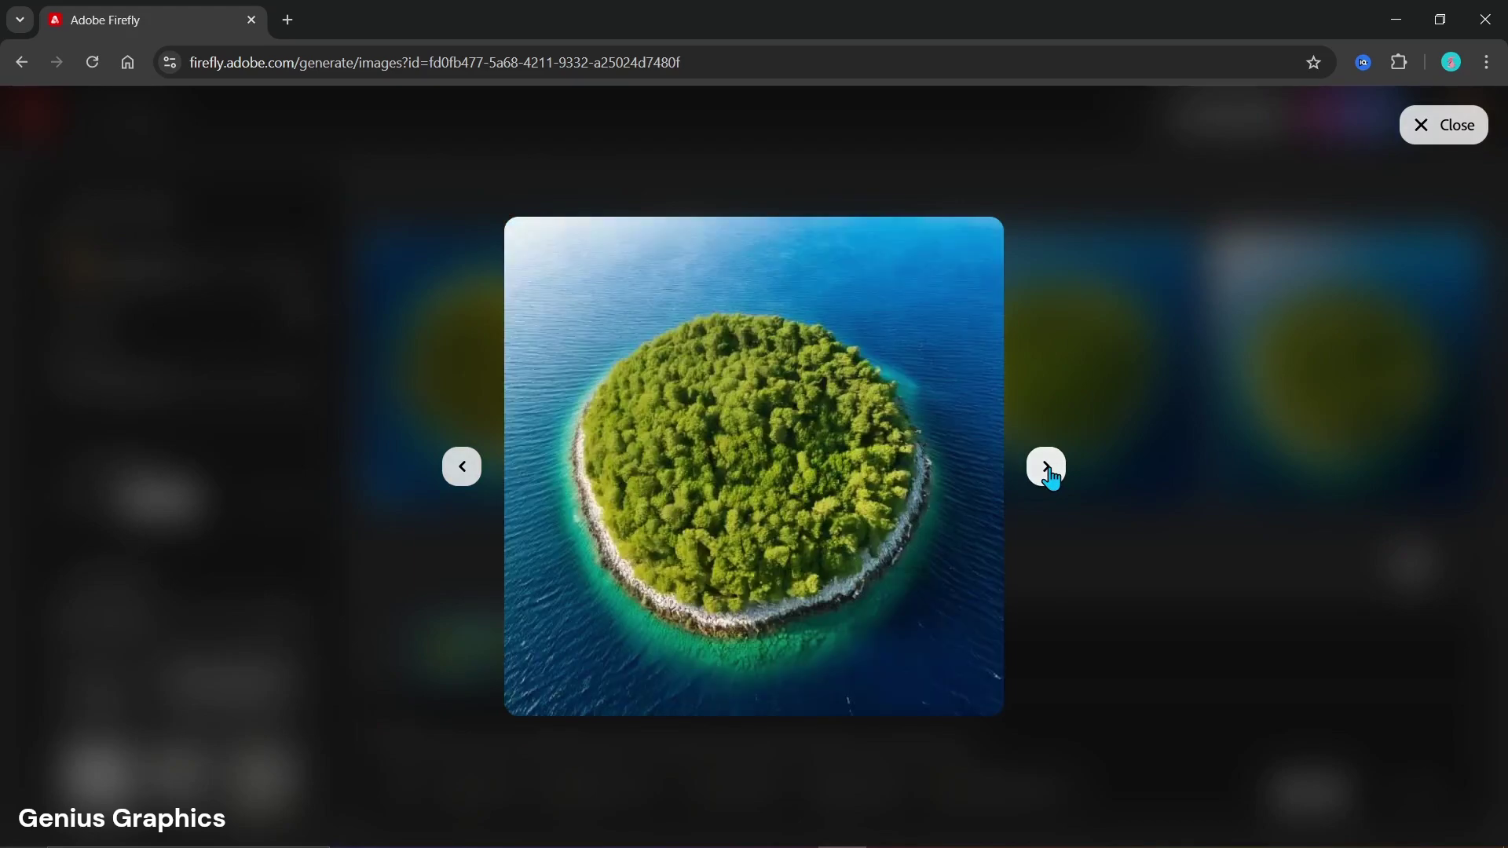
click(1107, 589)
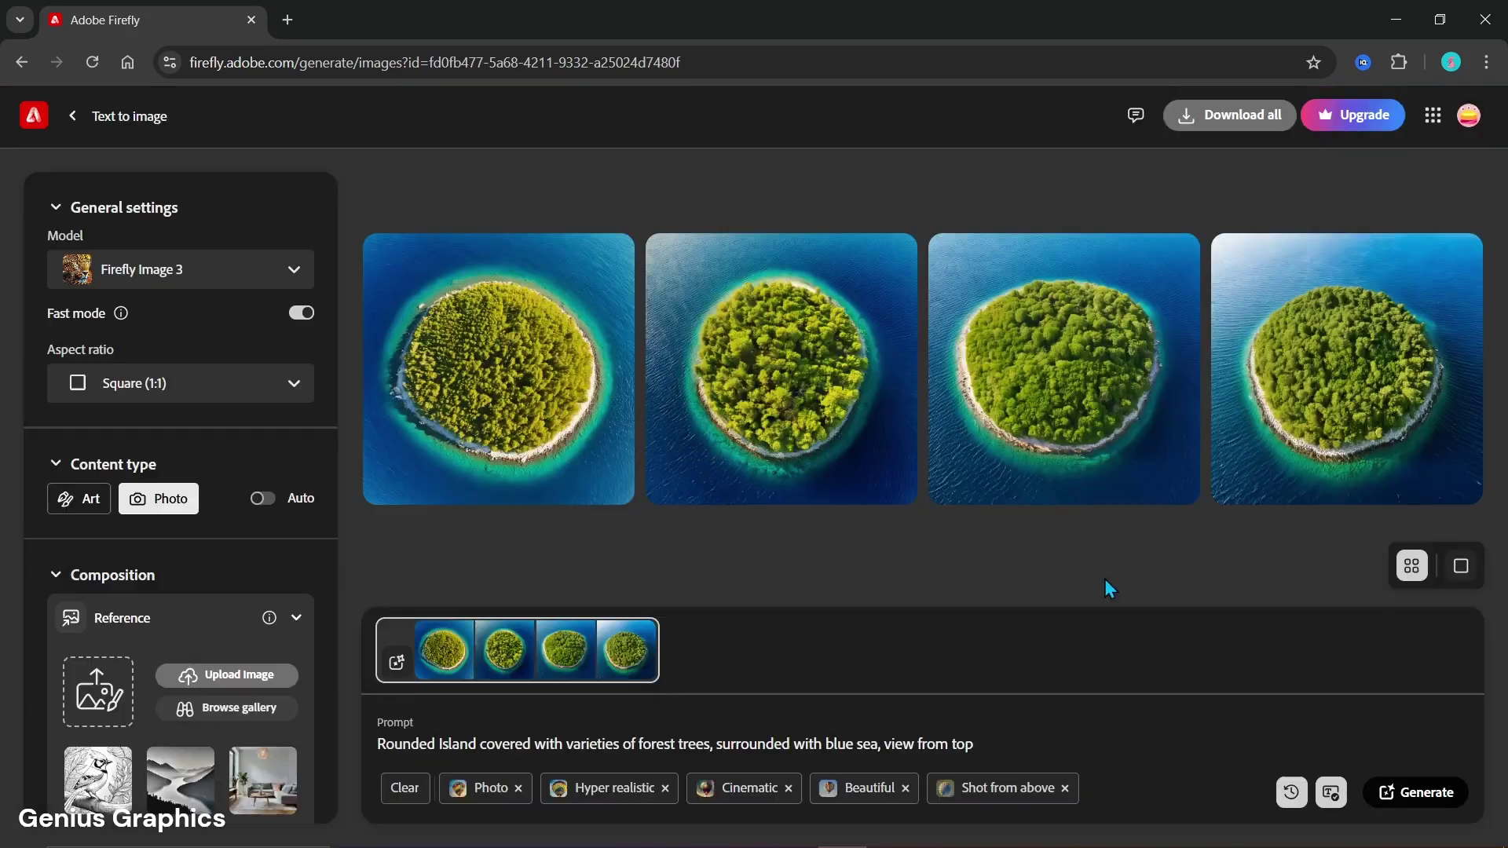
Use the second generated island image as the style reference.
mouse_move(772, 400)
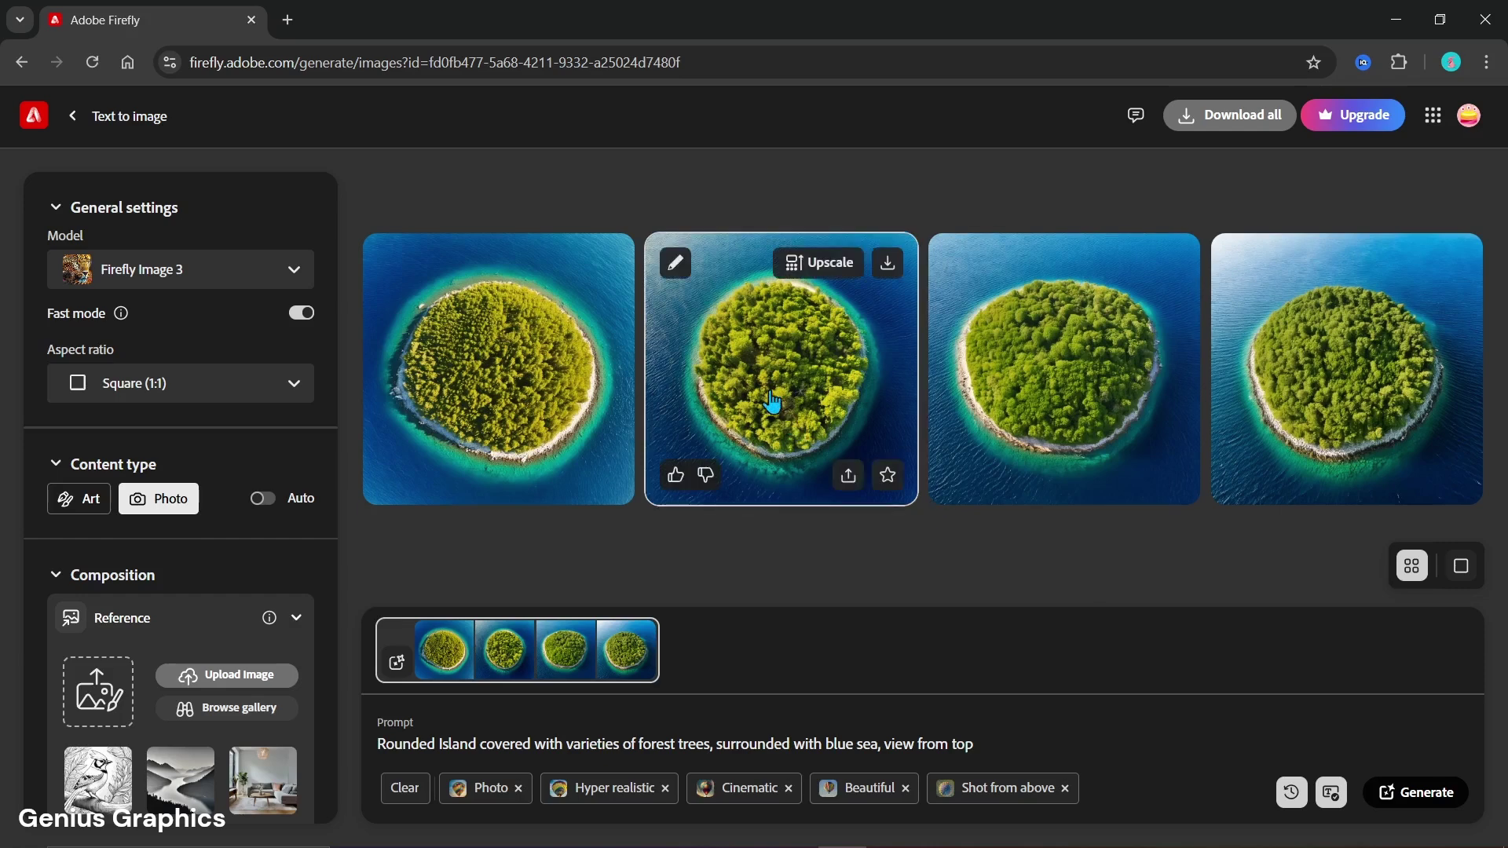
click(673, 270)
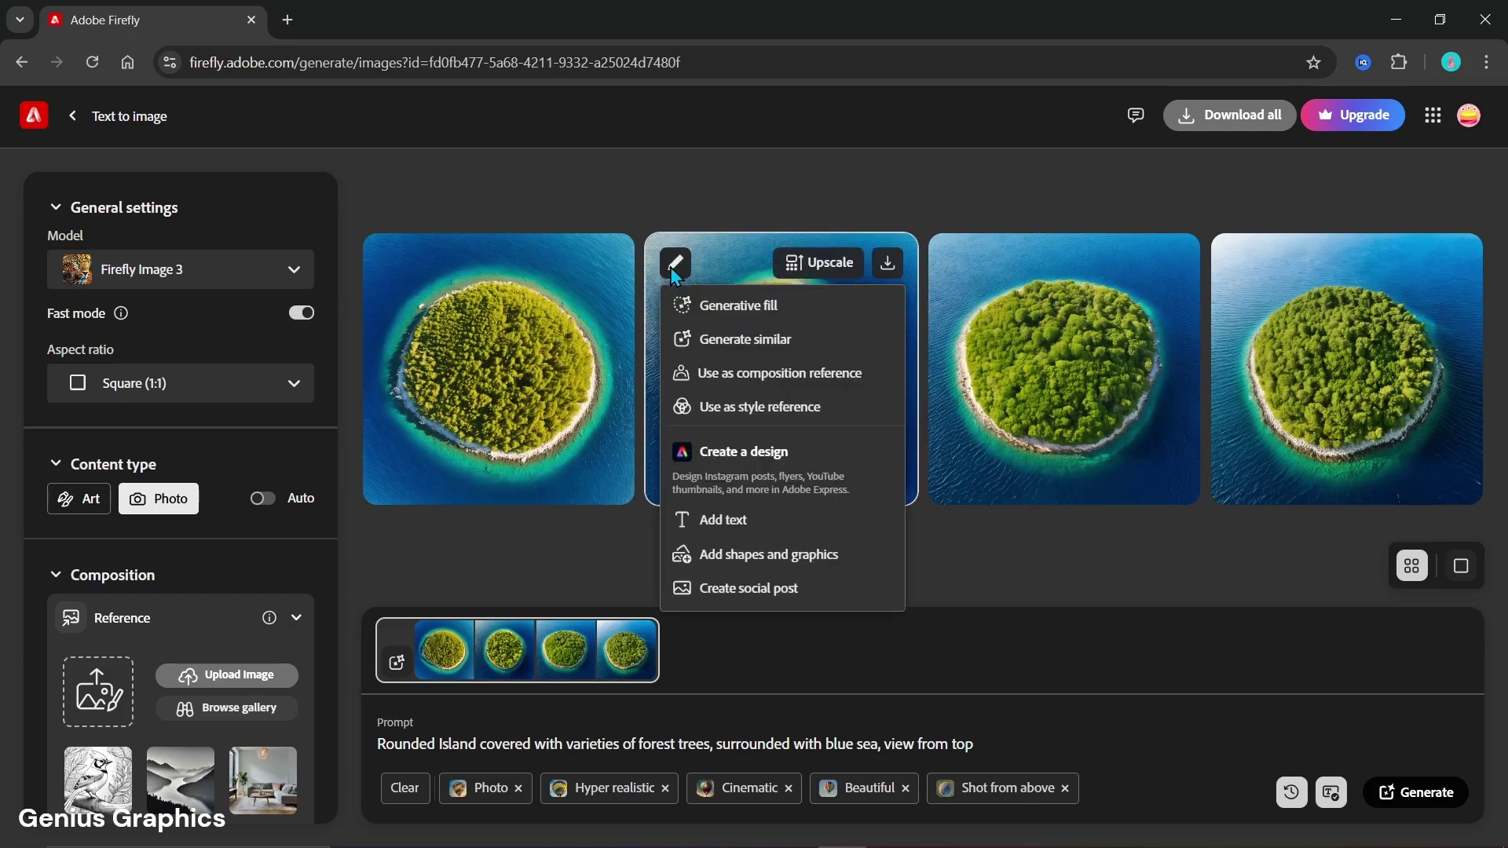
click(691, 407)
Upload 'Reference letter' from the USB drive's PHOTOSHOP folder as the composition reference.
scroll(180, 544, down, 3)
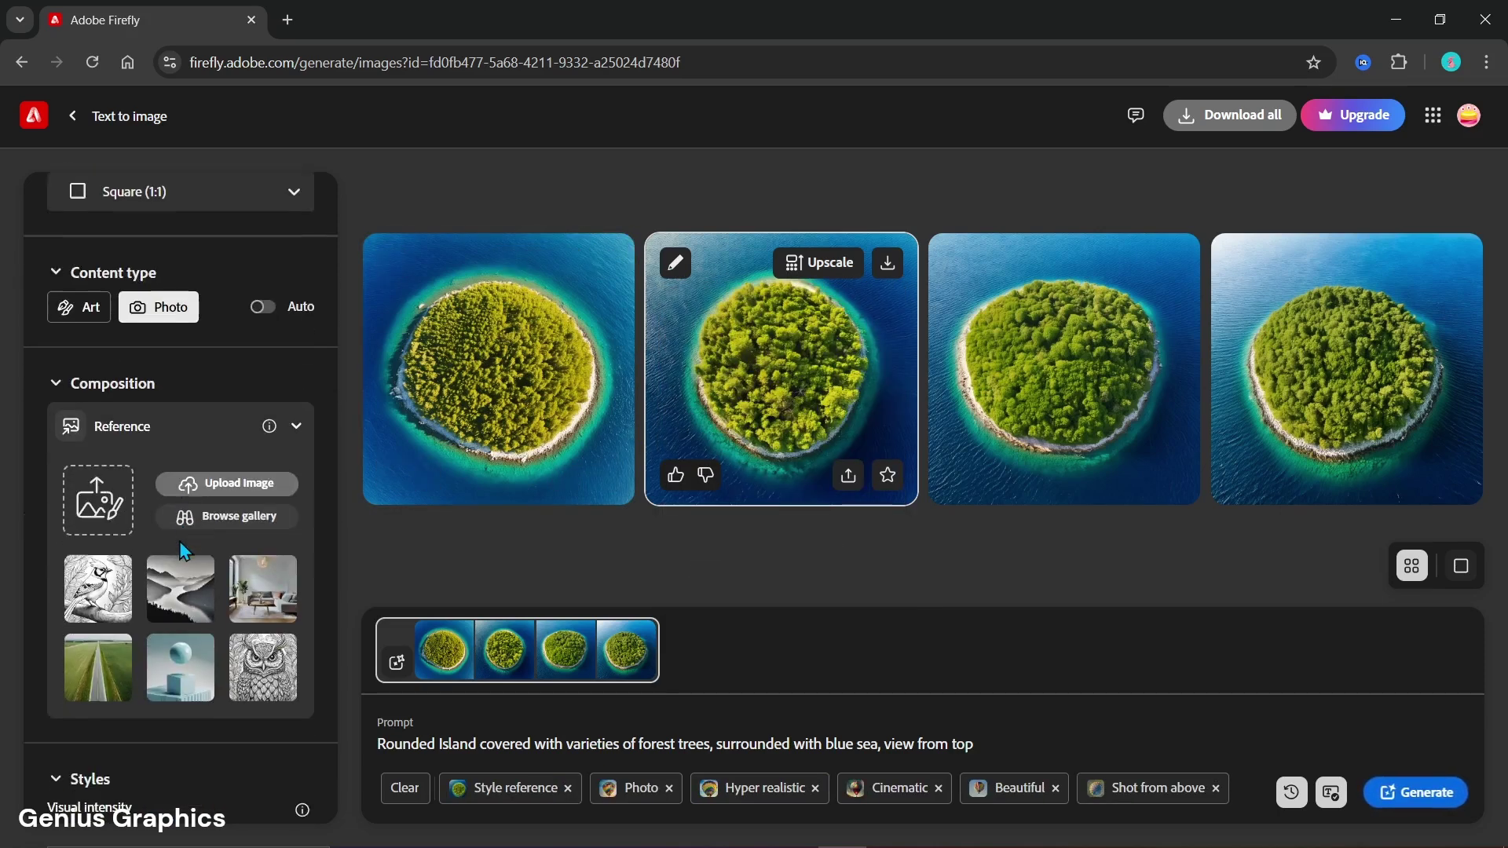
scroll(181, 550, down, 2)
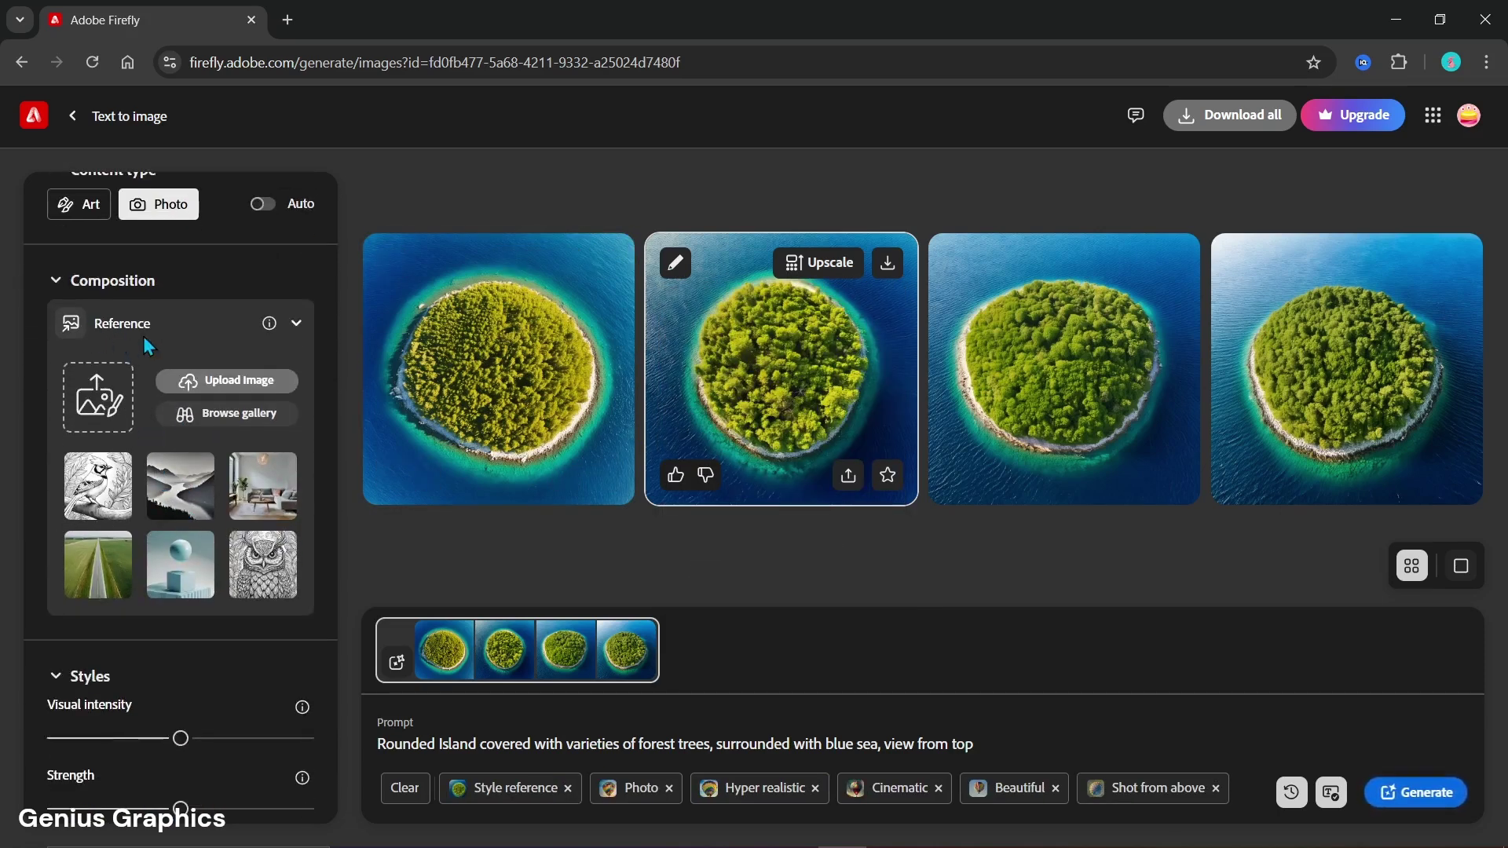
click(228, 380)
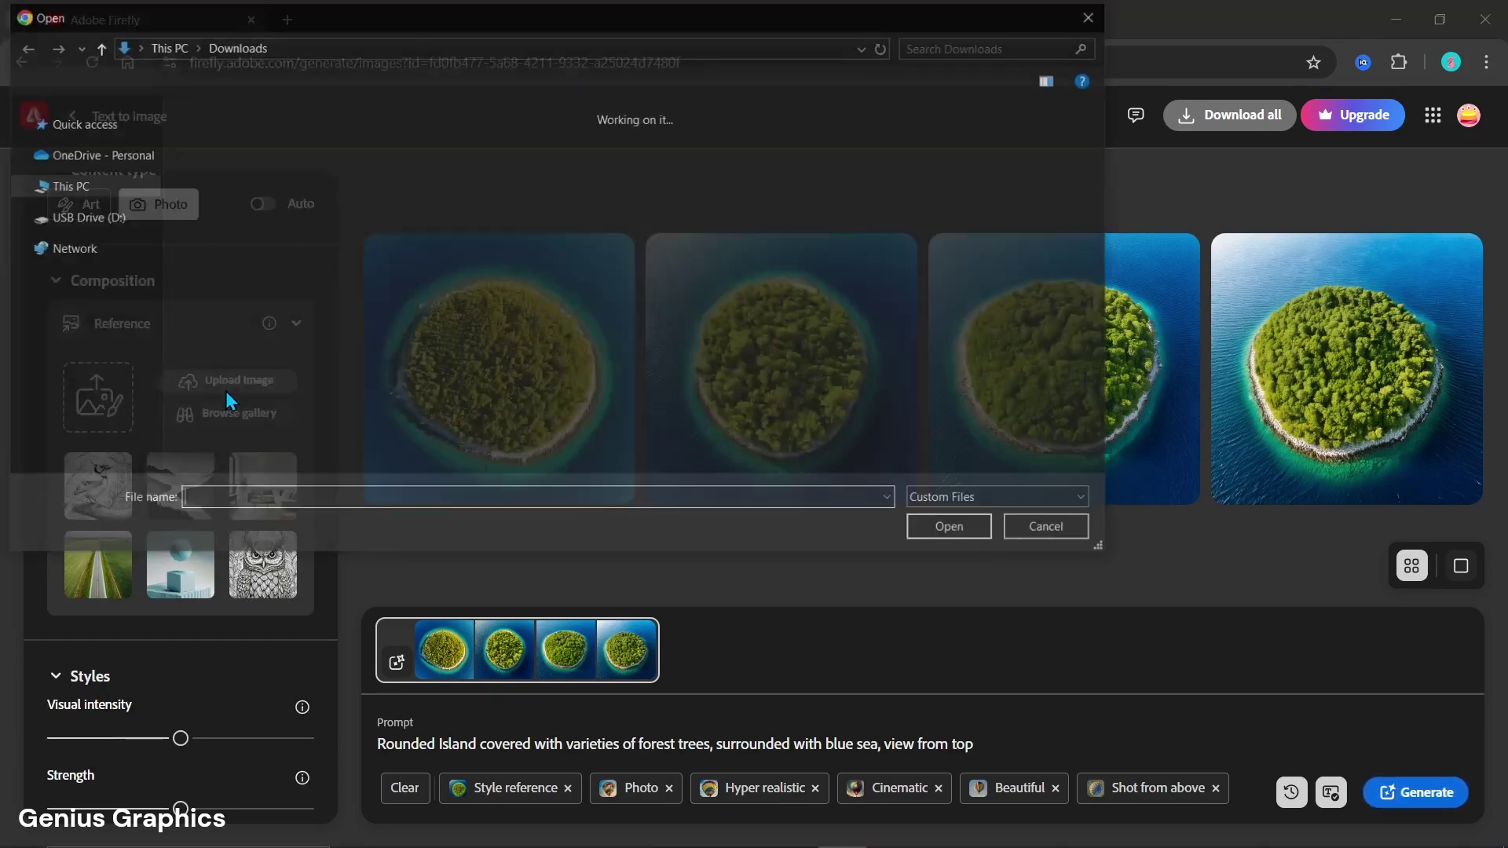
double_click(249, 386)
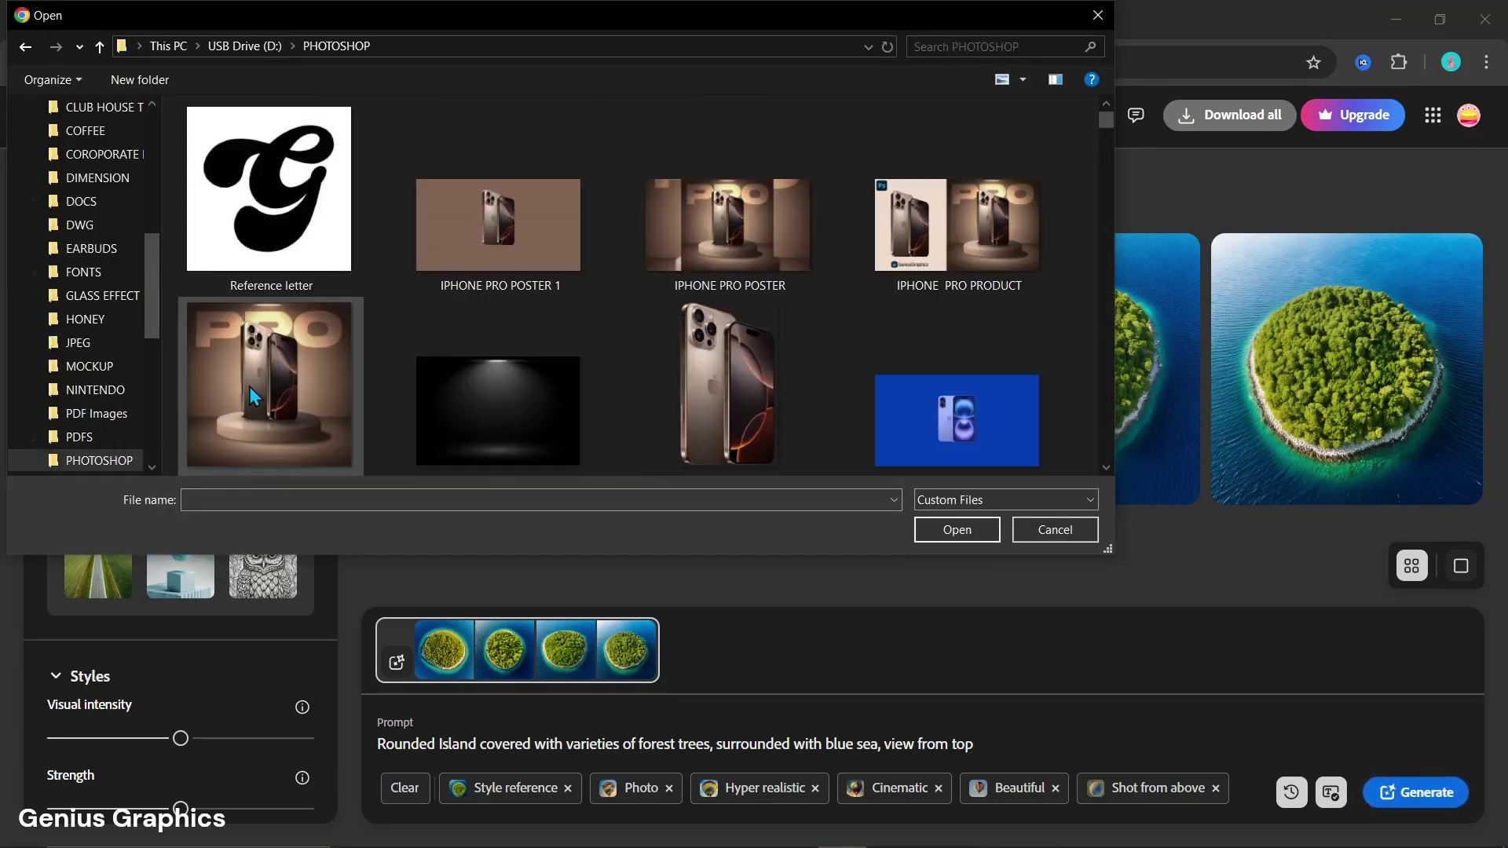
click(232, 250)
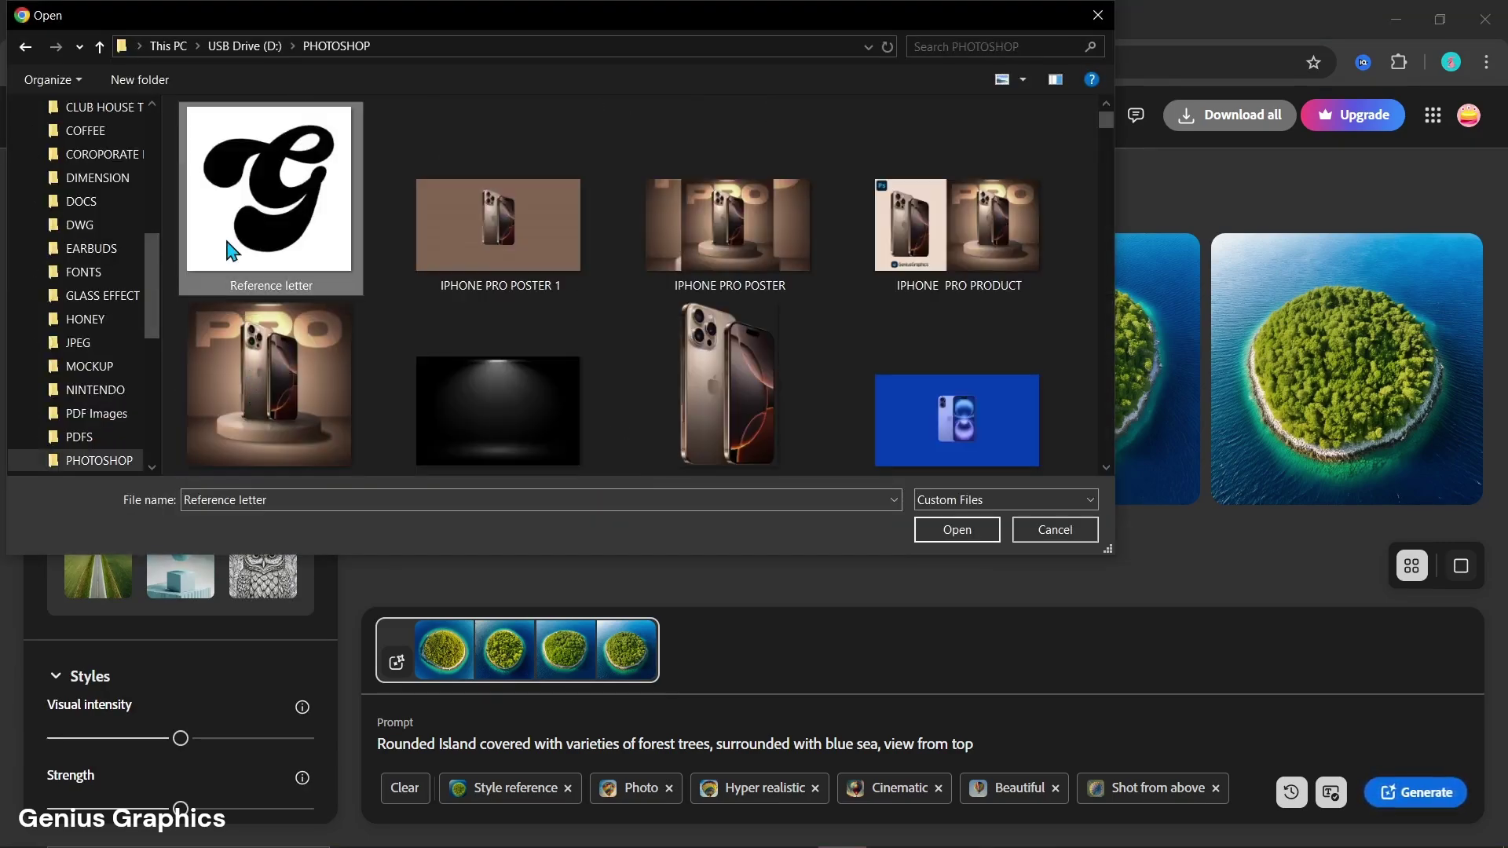
click(956, 529)
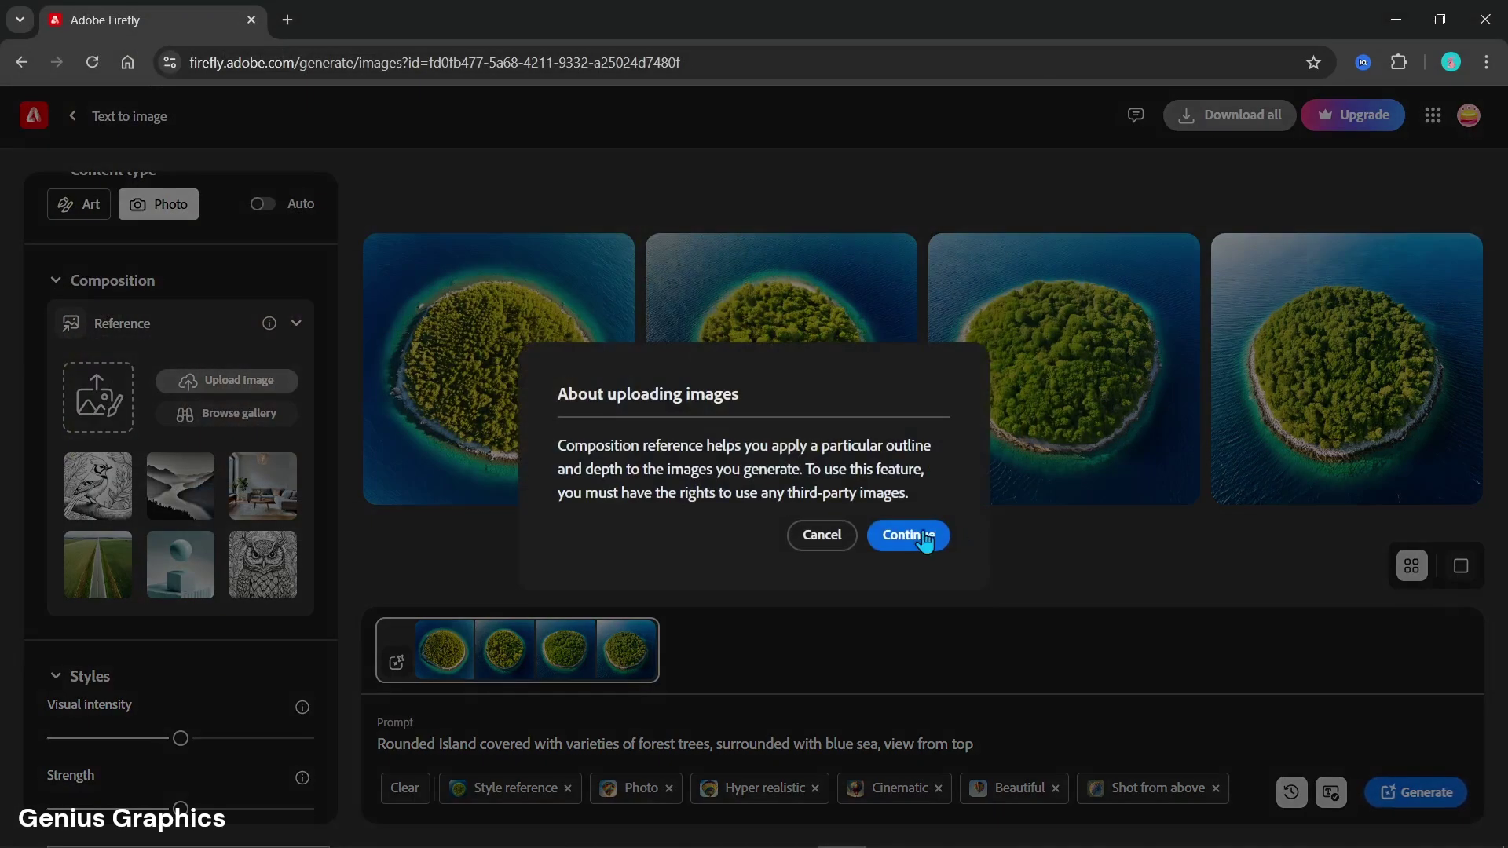
click(905, 539)
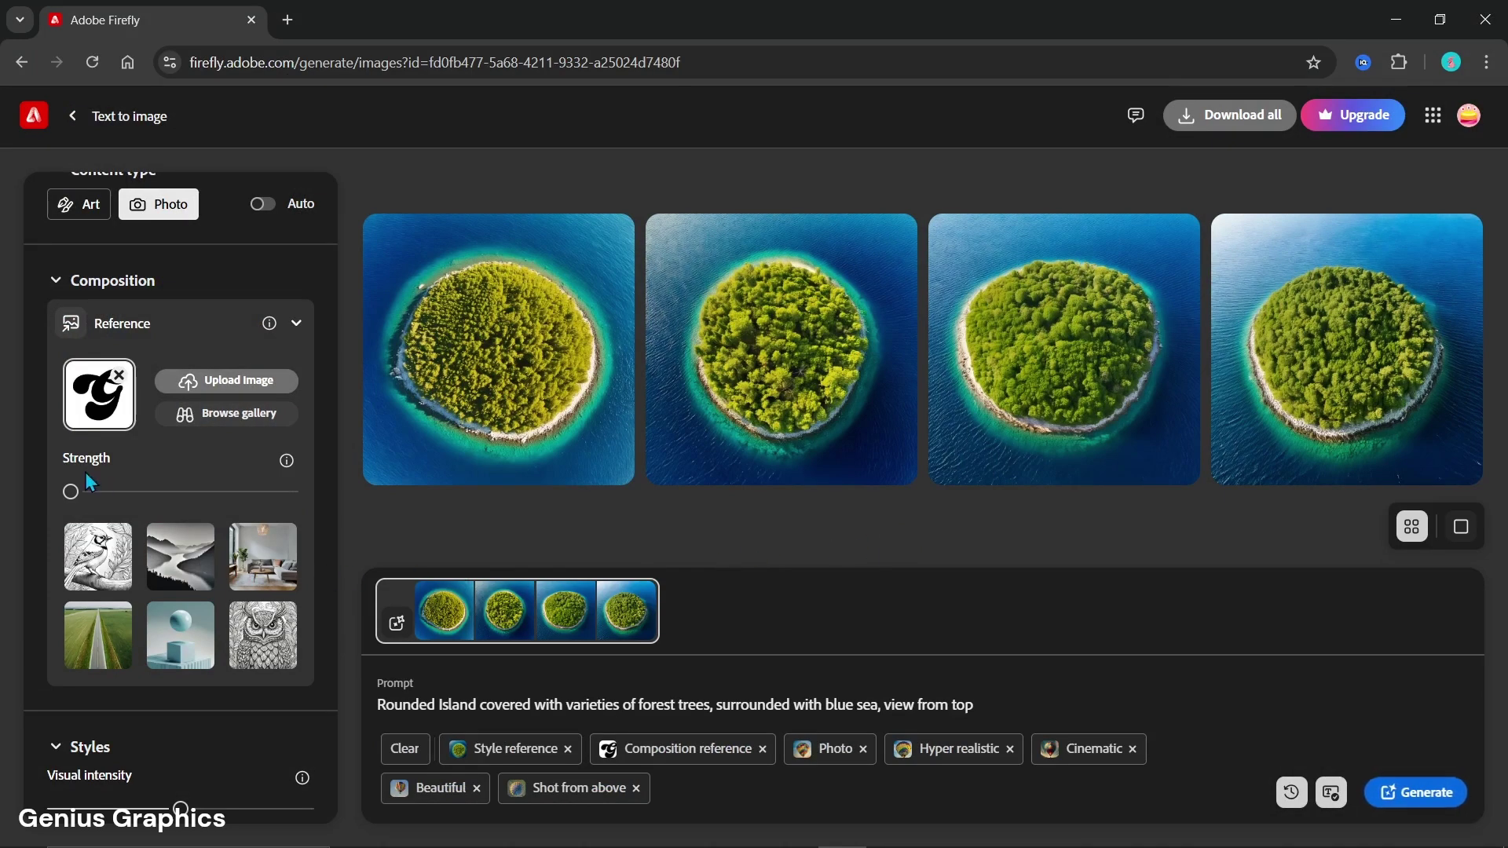
Max out composition strength, raise style visual intensity, and generate new G-reference images.
drag(85, 500, 290, 492)
scroll(232, 626, down, 5)
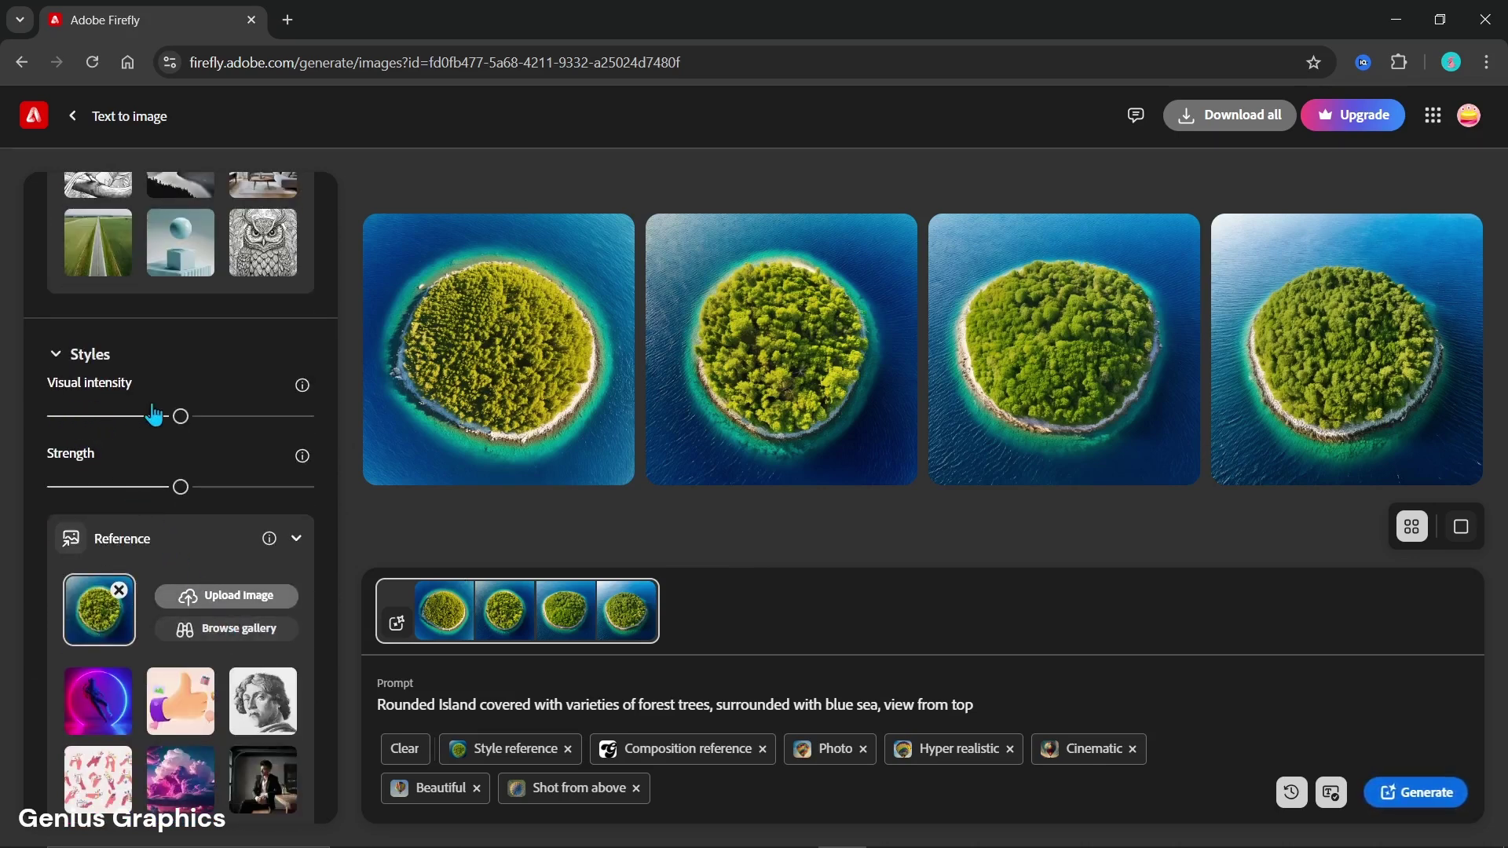
drag(181, 416, 256, 437)
click(1427, 805)
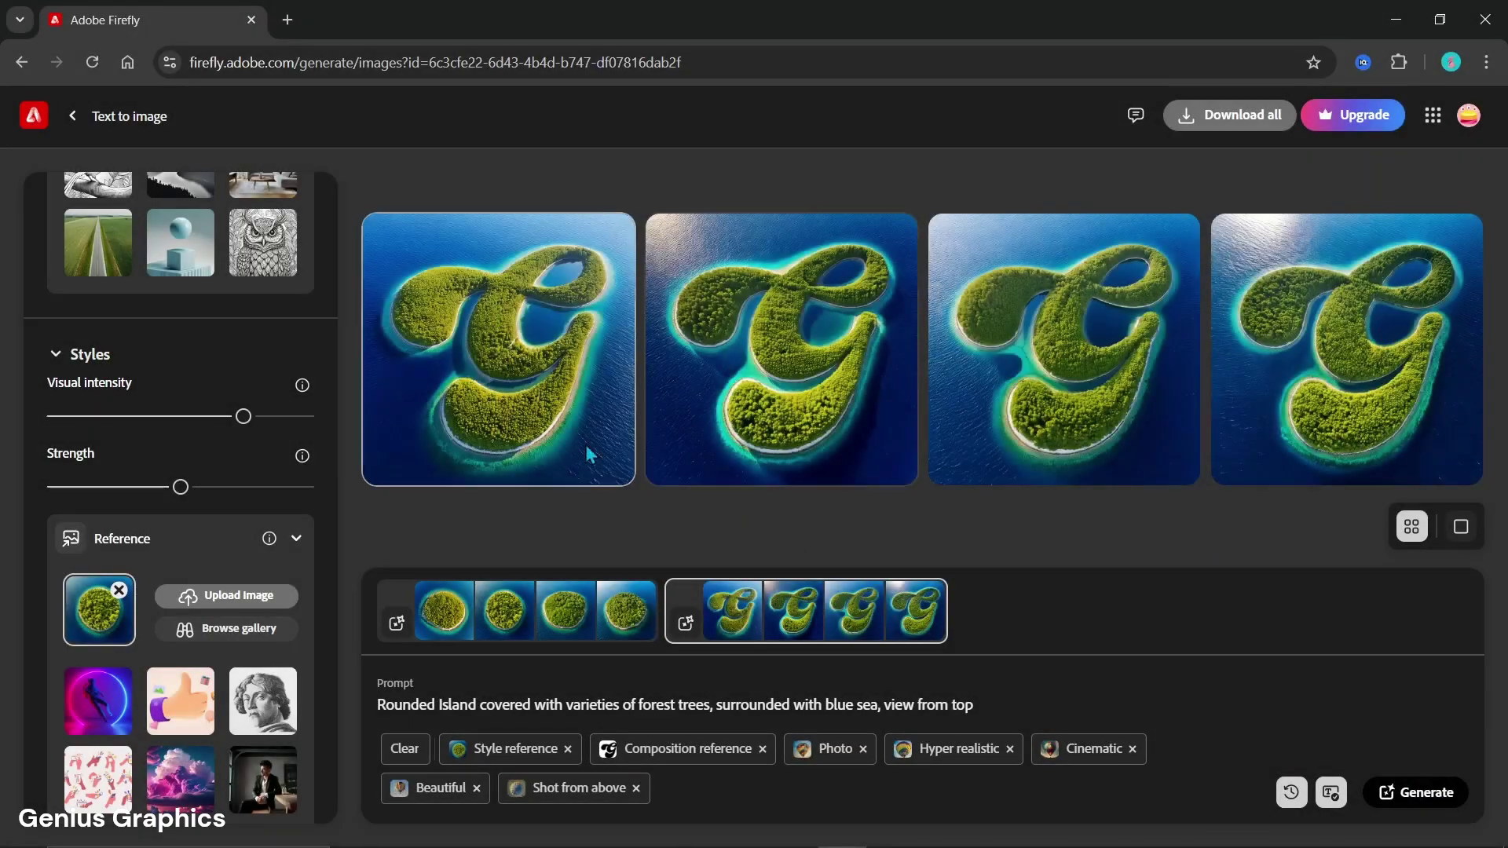
View each of the four G-shaped island images full size, then close the preview.
click(533, 425)
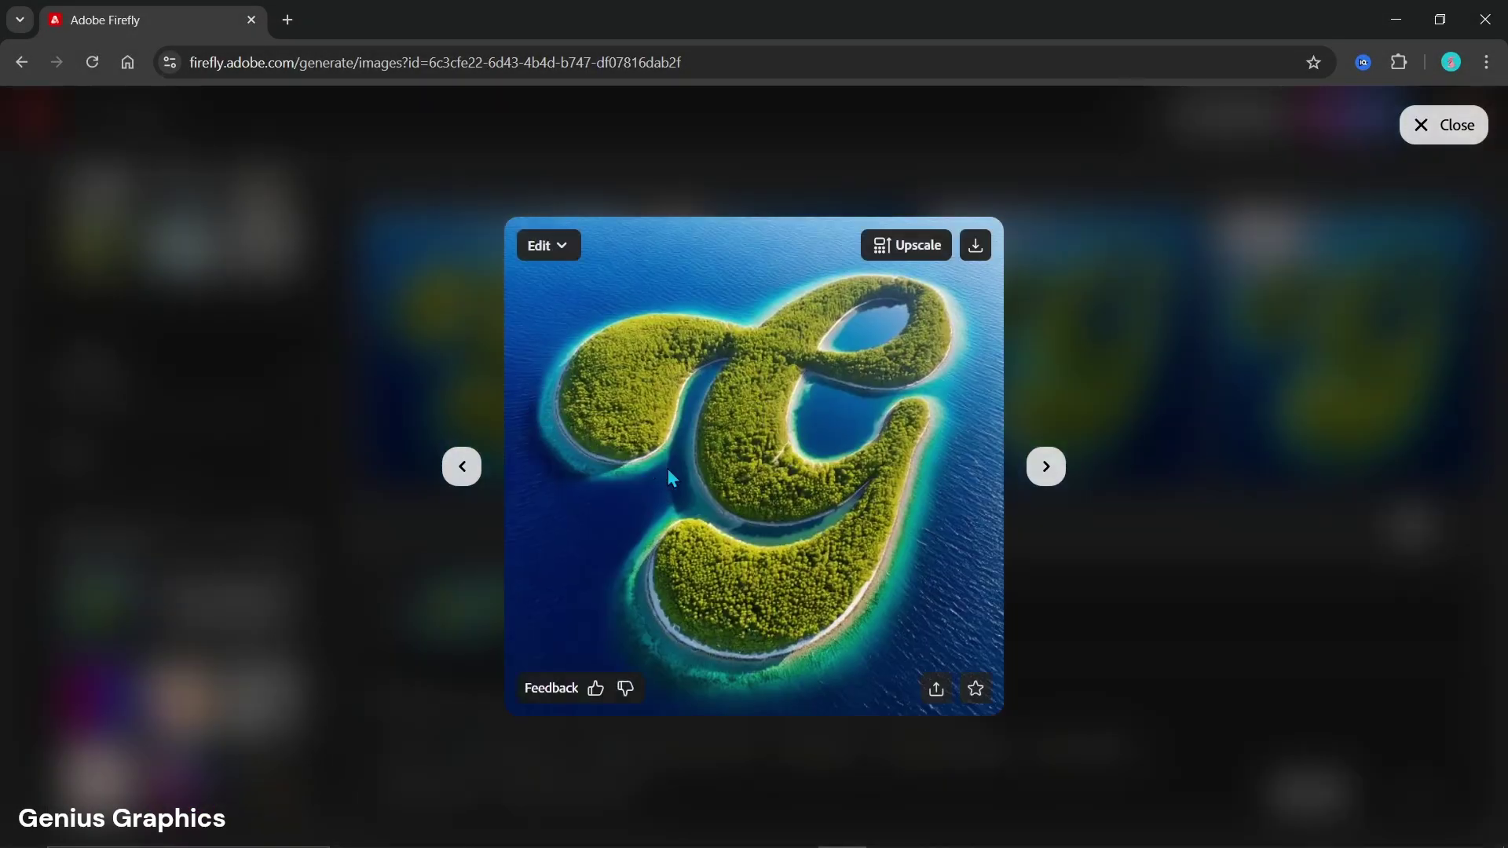
click(1046, 483)
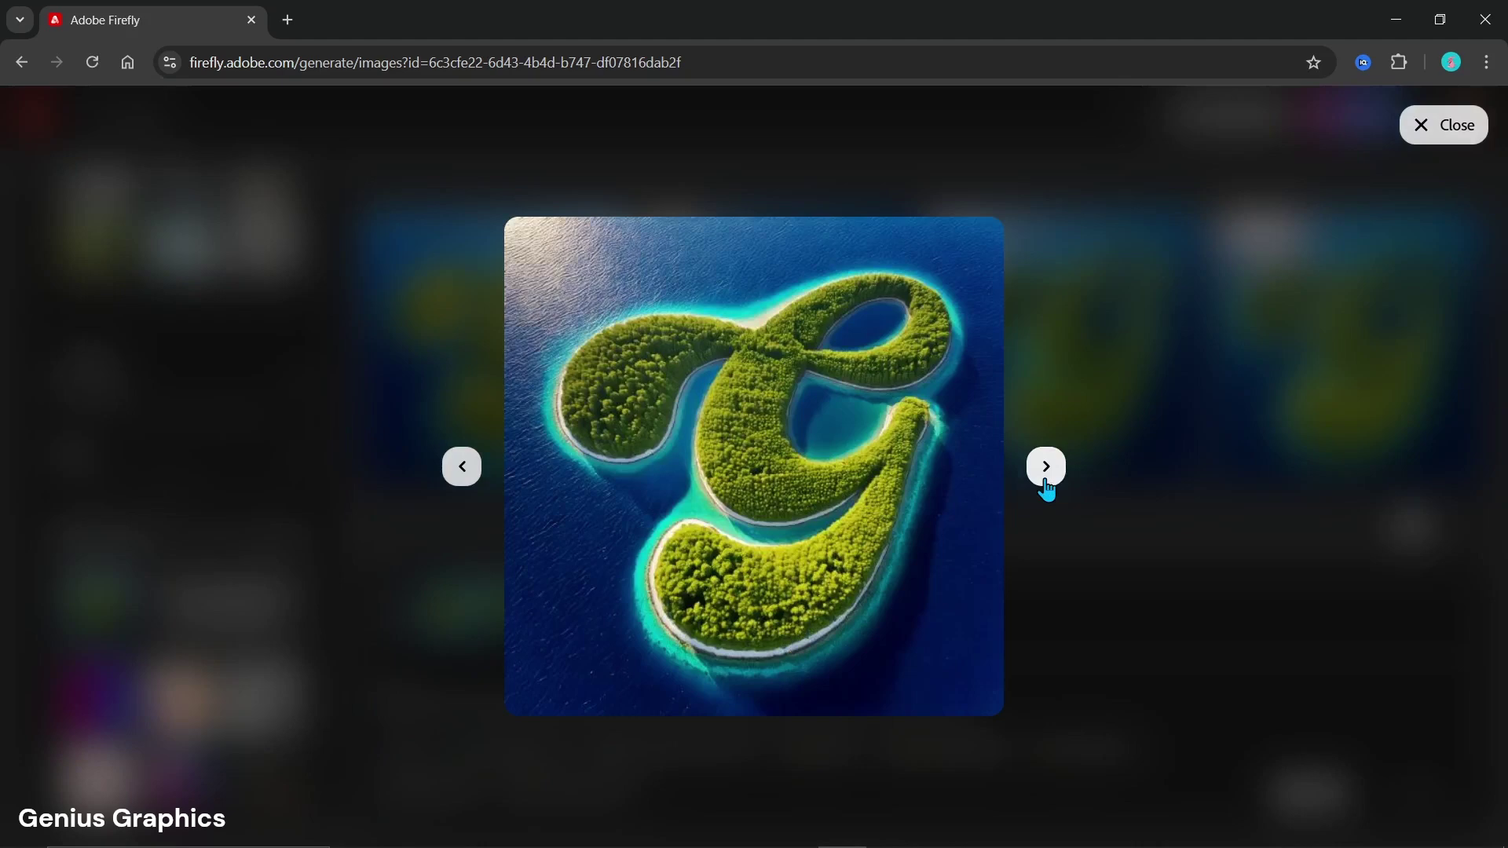
click(1046, 482)
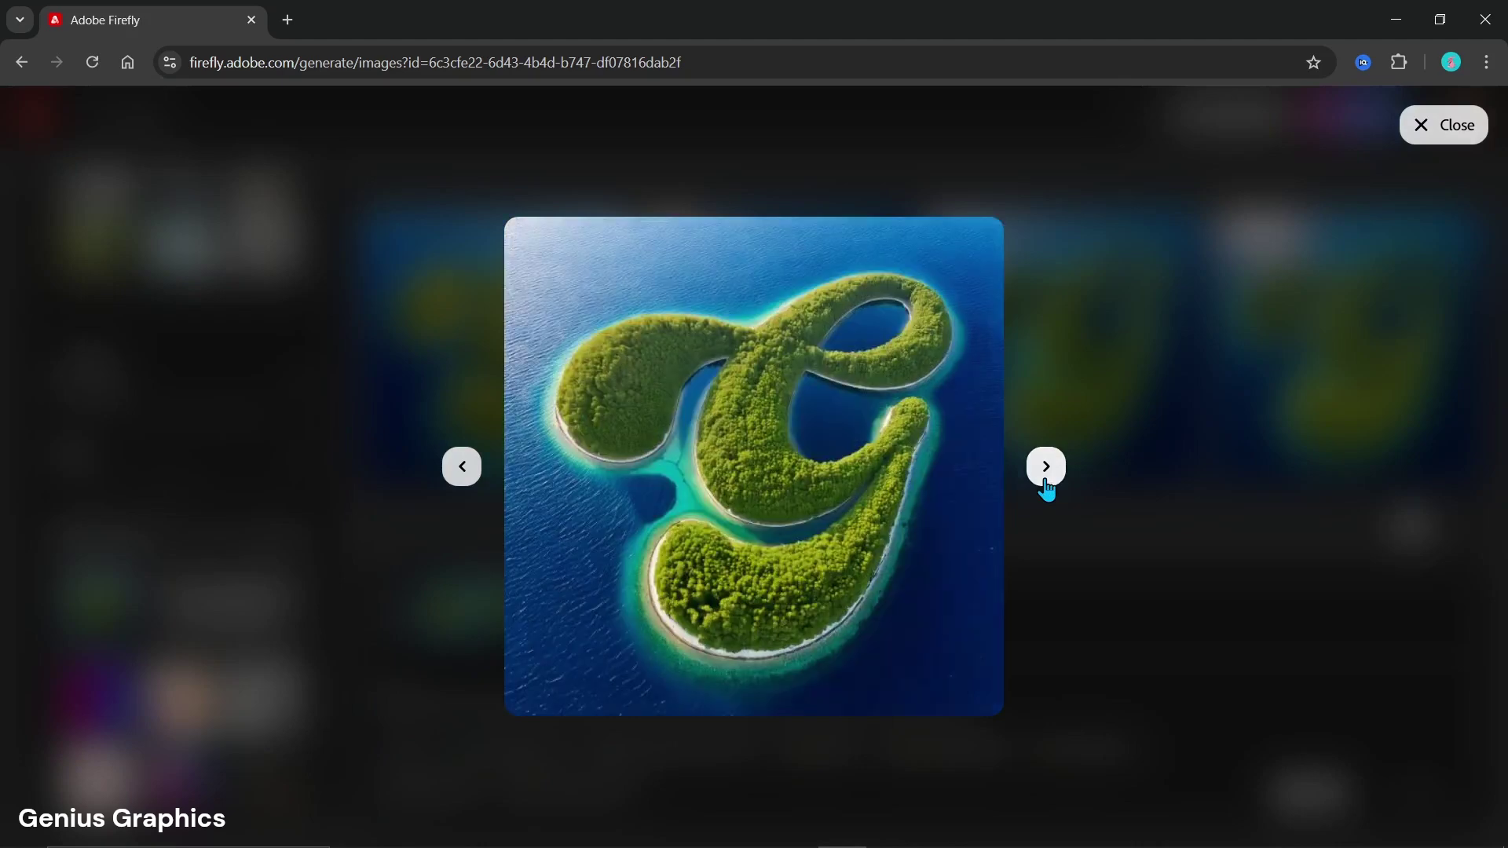
click(1046, 483)
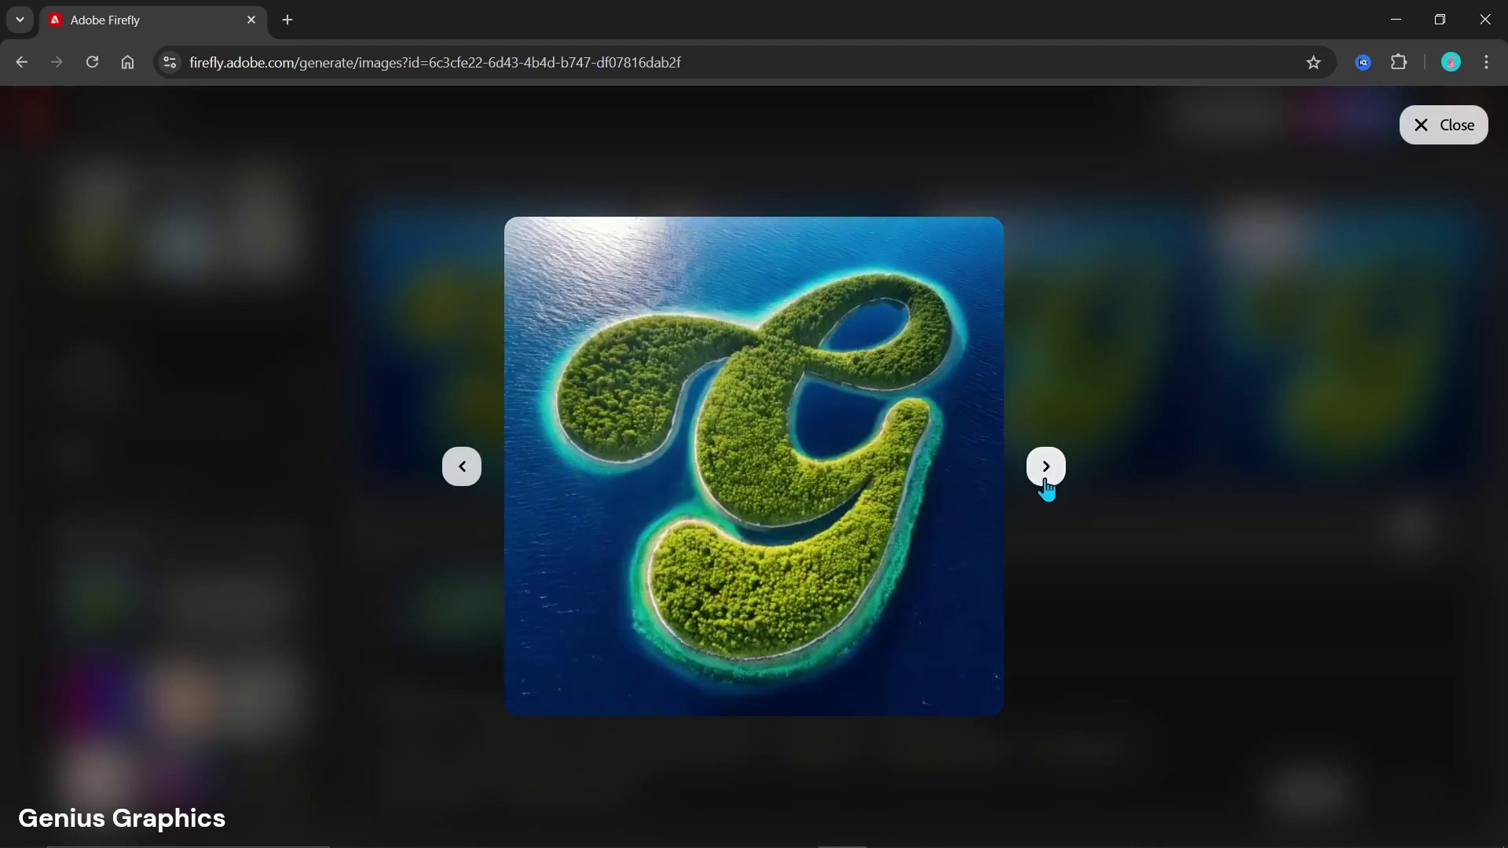
click(1145, 583)
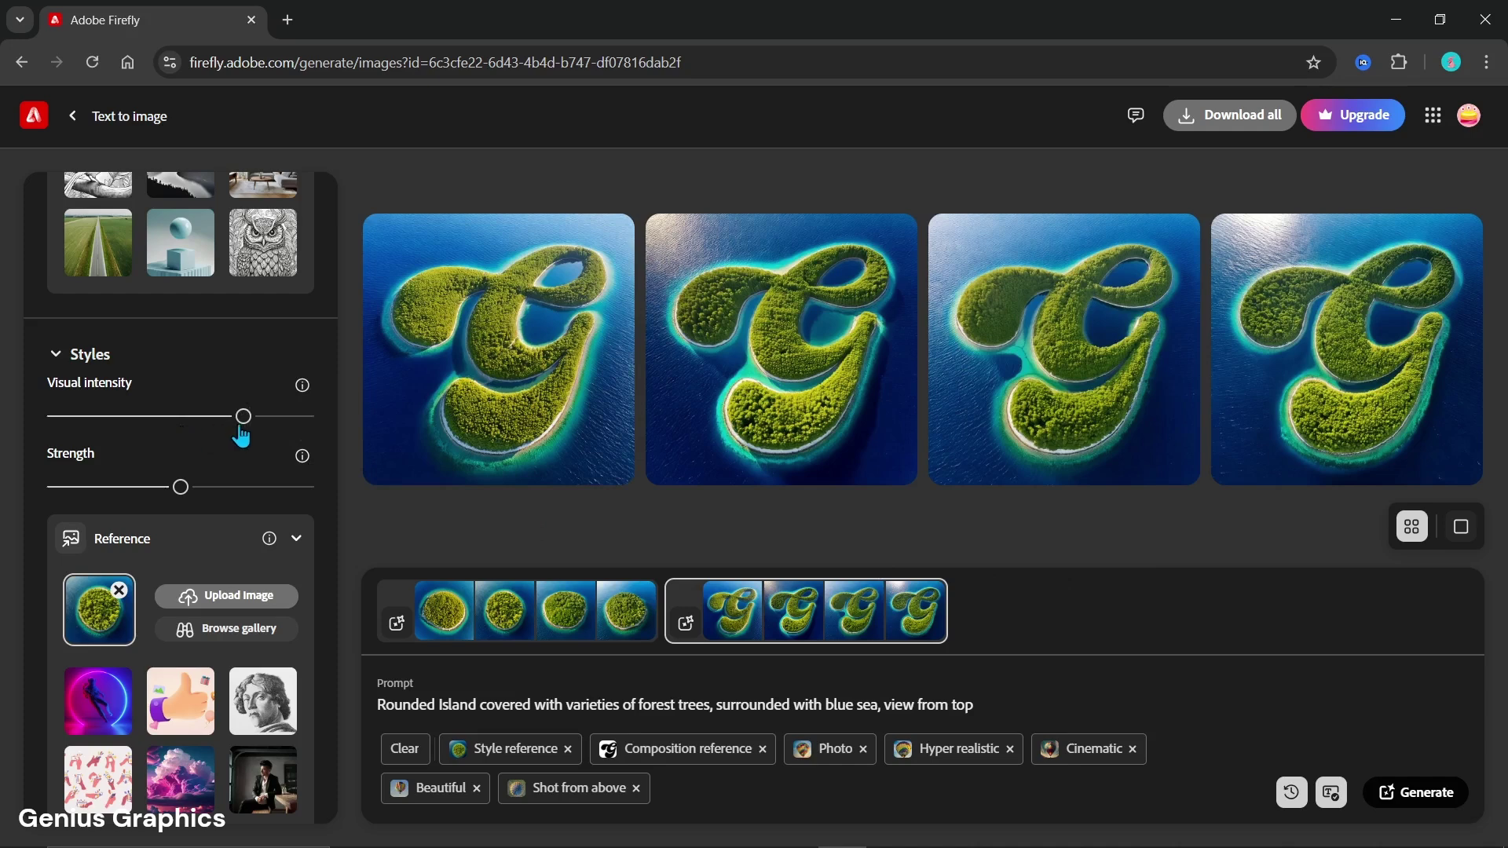
Push style visual intensity and strength to maximum and generate a new batch.
drag(286, 428, 330, 425)
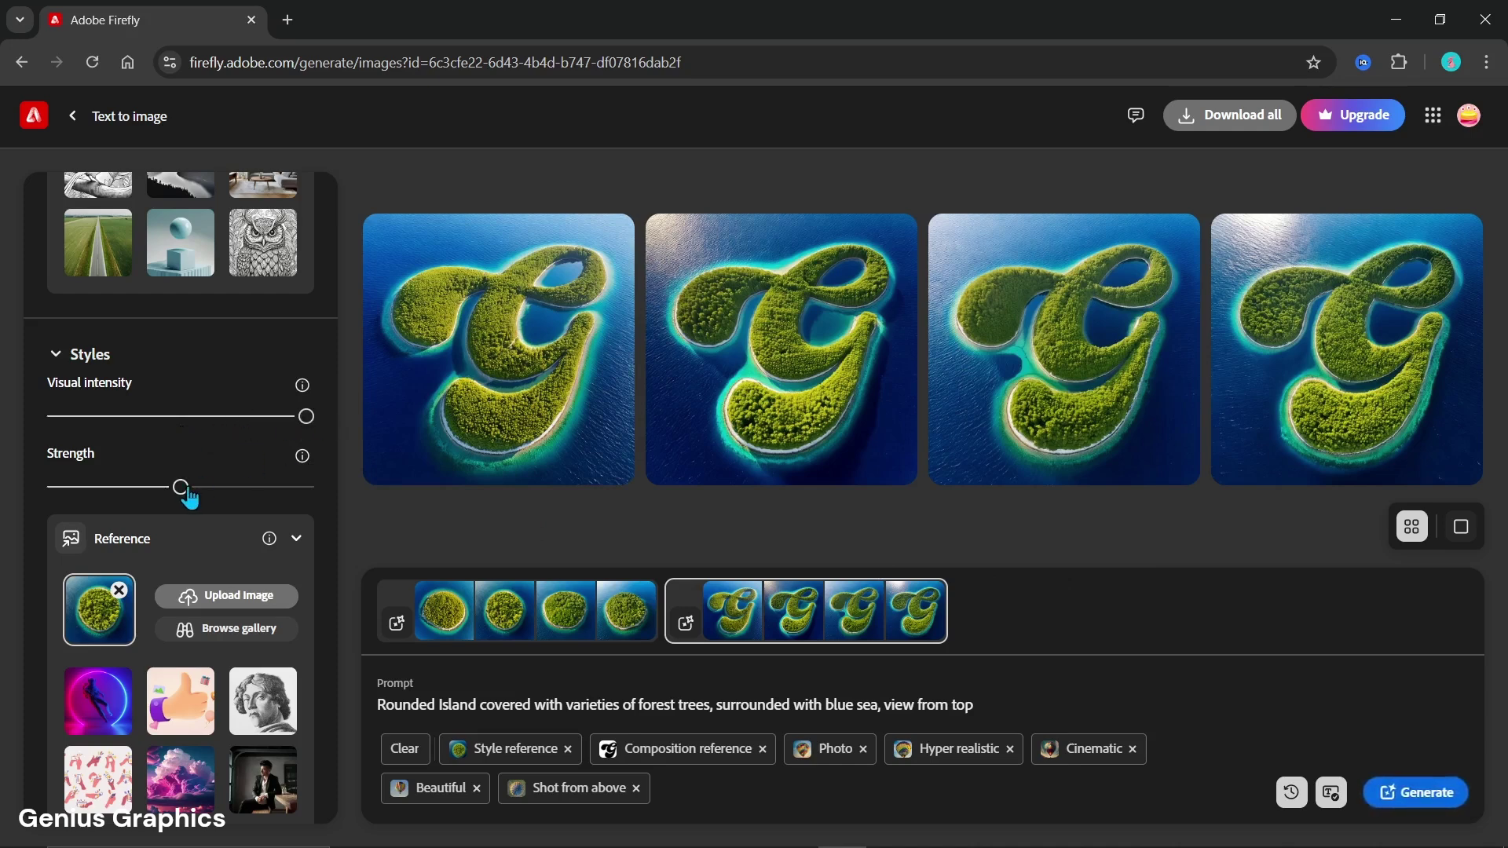
drag(182, 488, 304, 507)
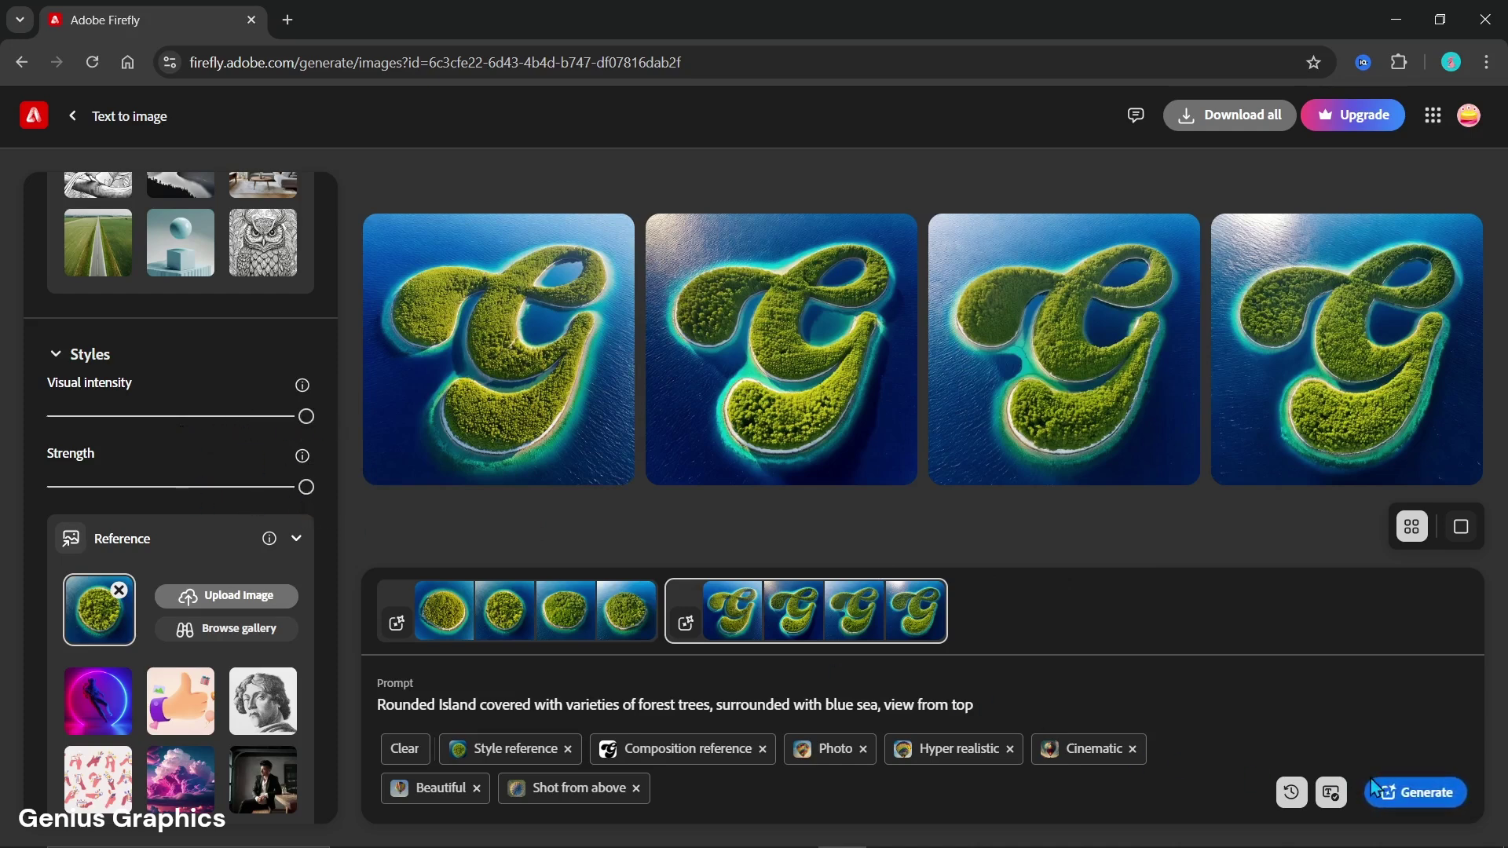
click(1406, 795)
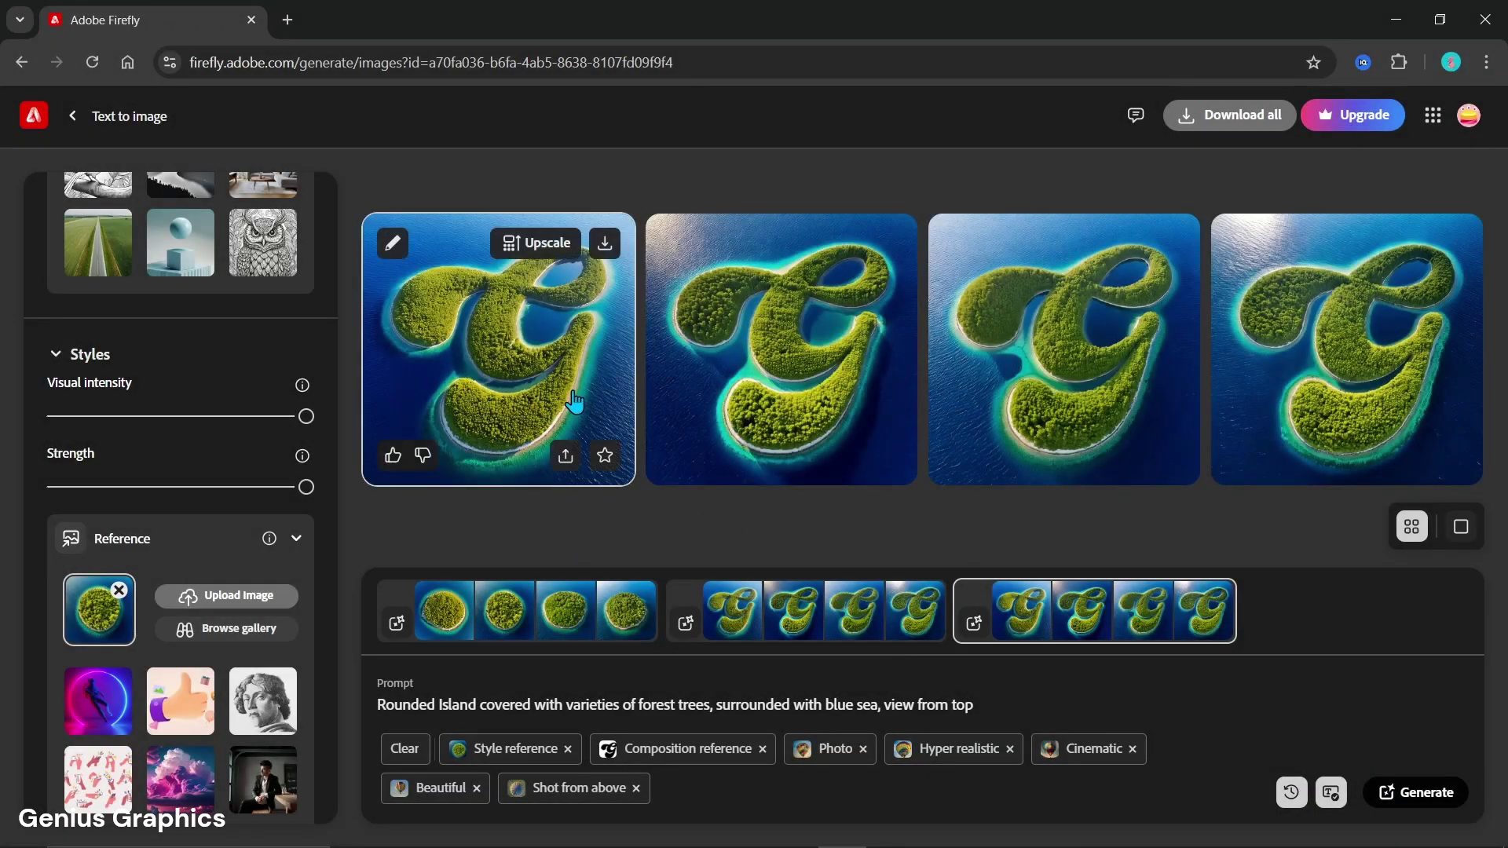
View all four new island images full size, then close the preview.
click(577, 400)
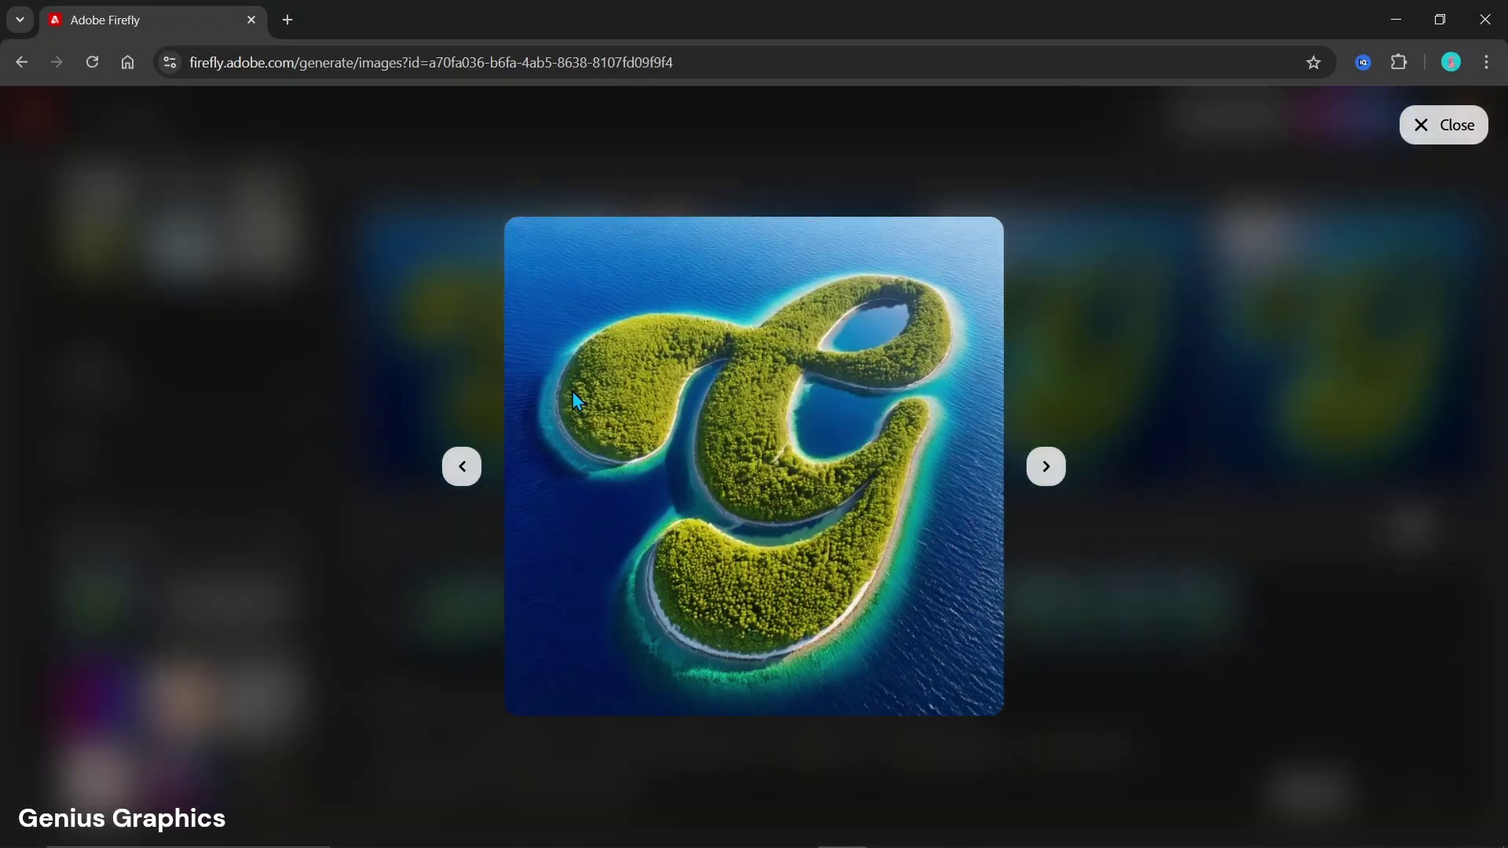
click(1036, 484)
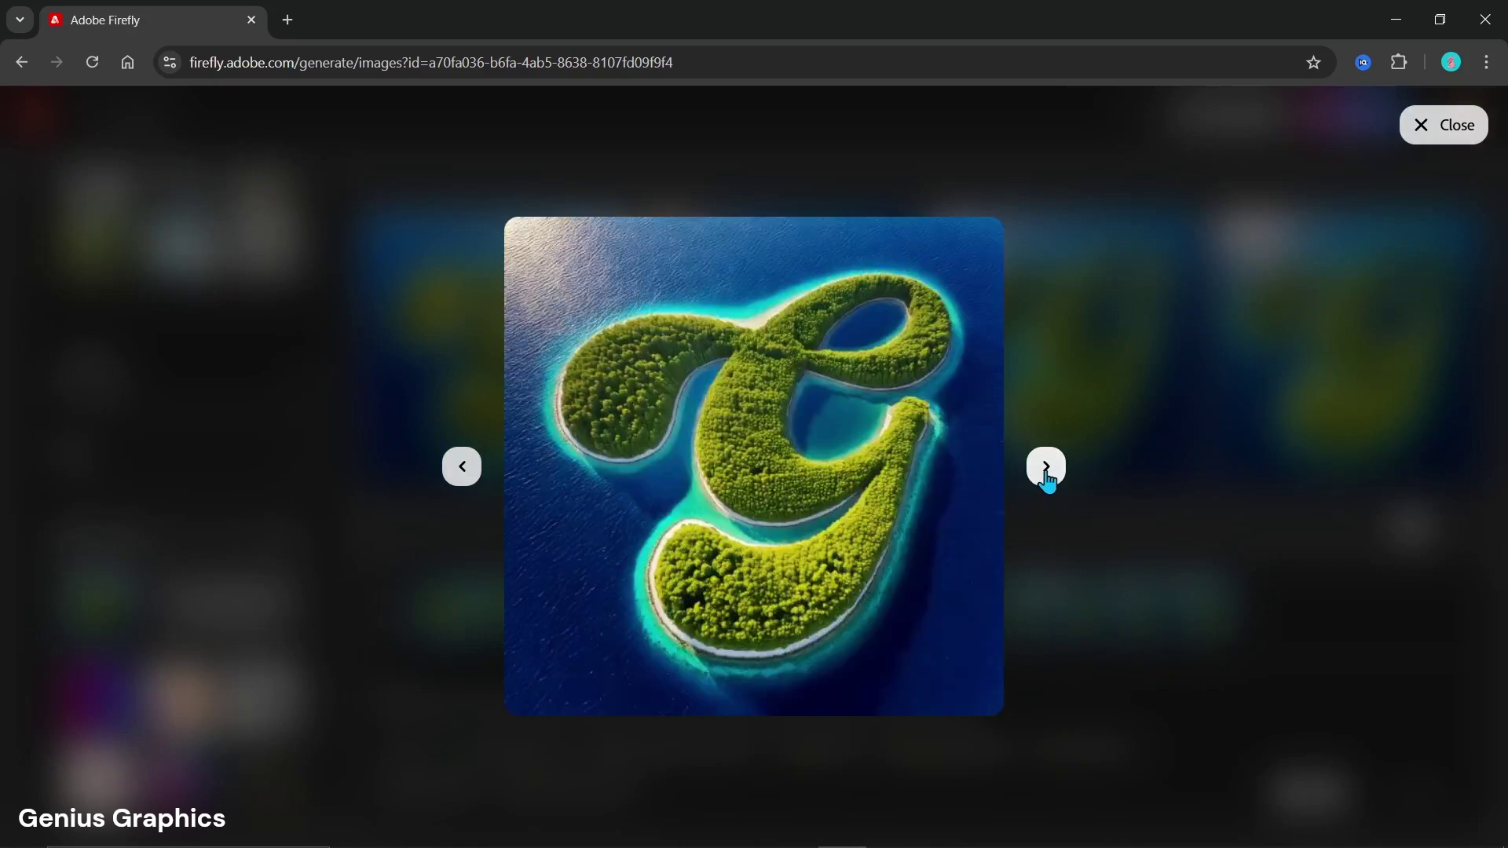
click(1048, 481)
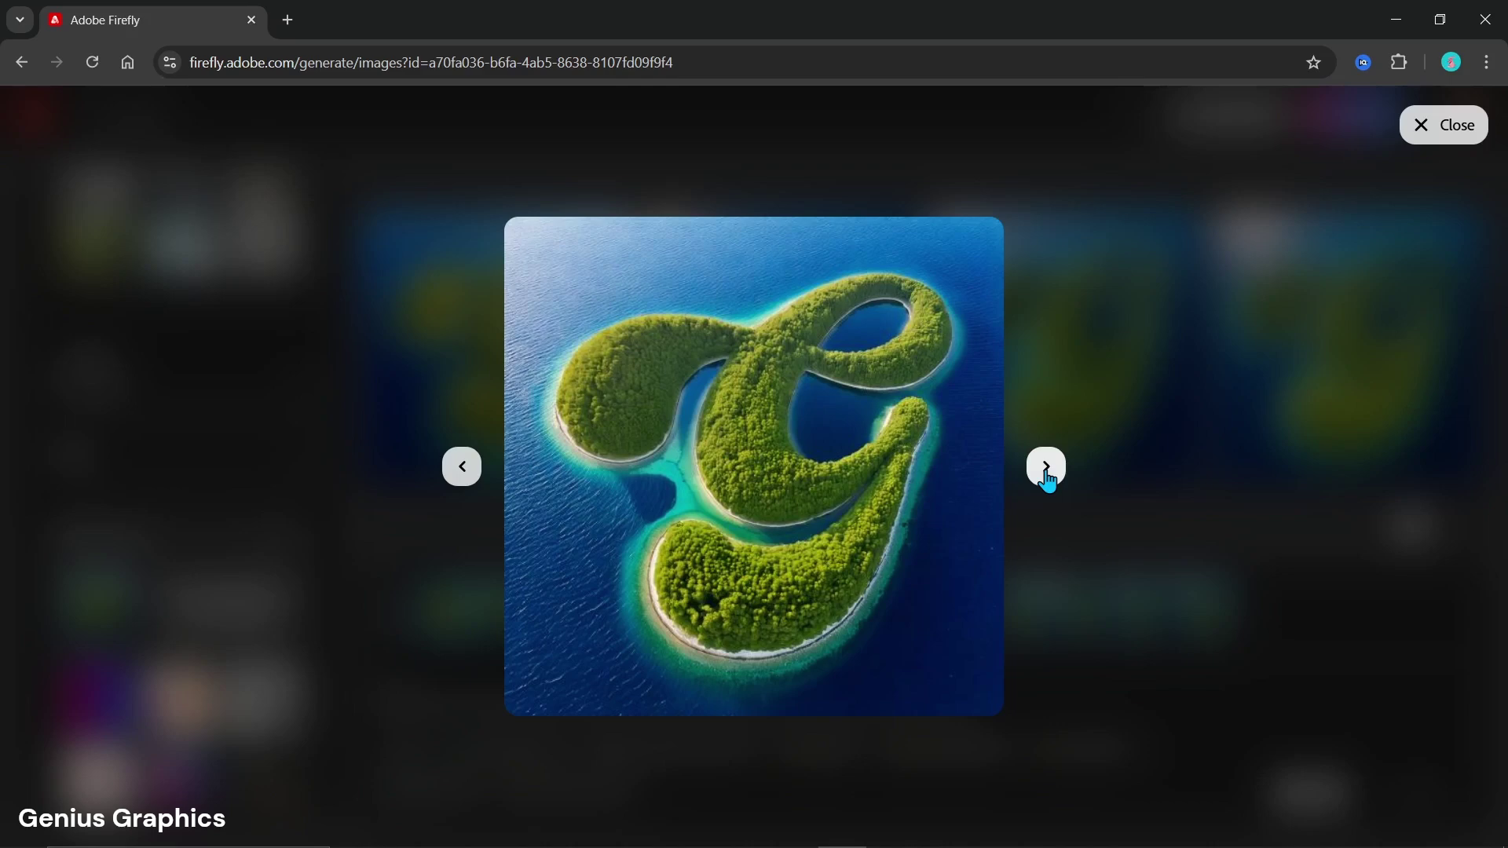
click(1048, 481)
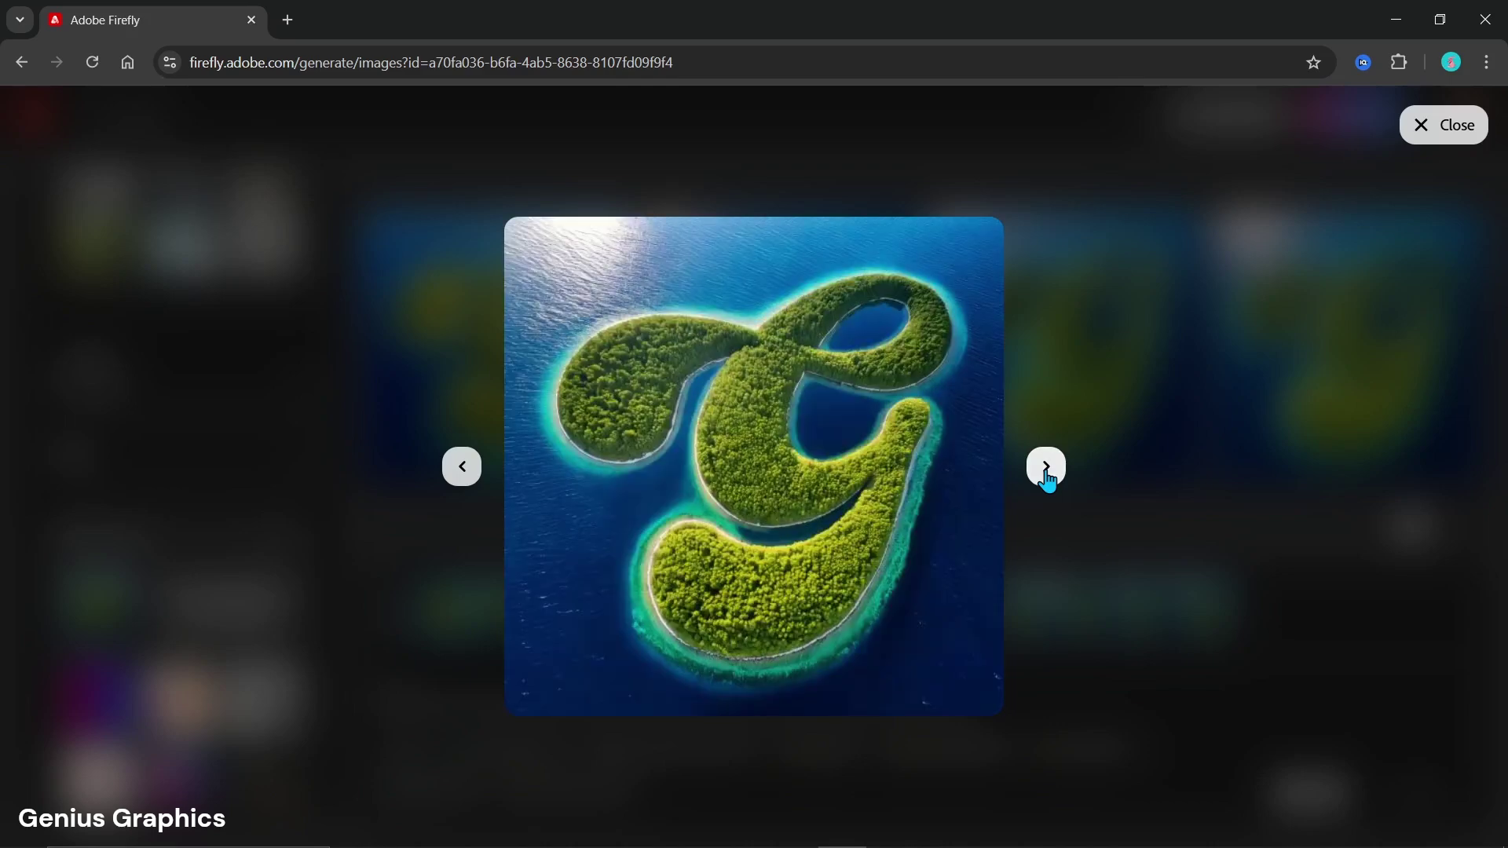
click(1139, 585)
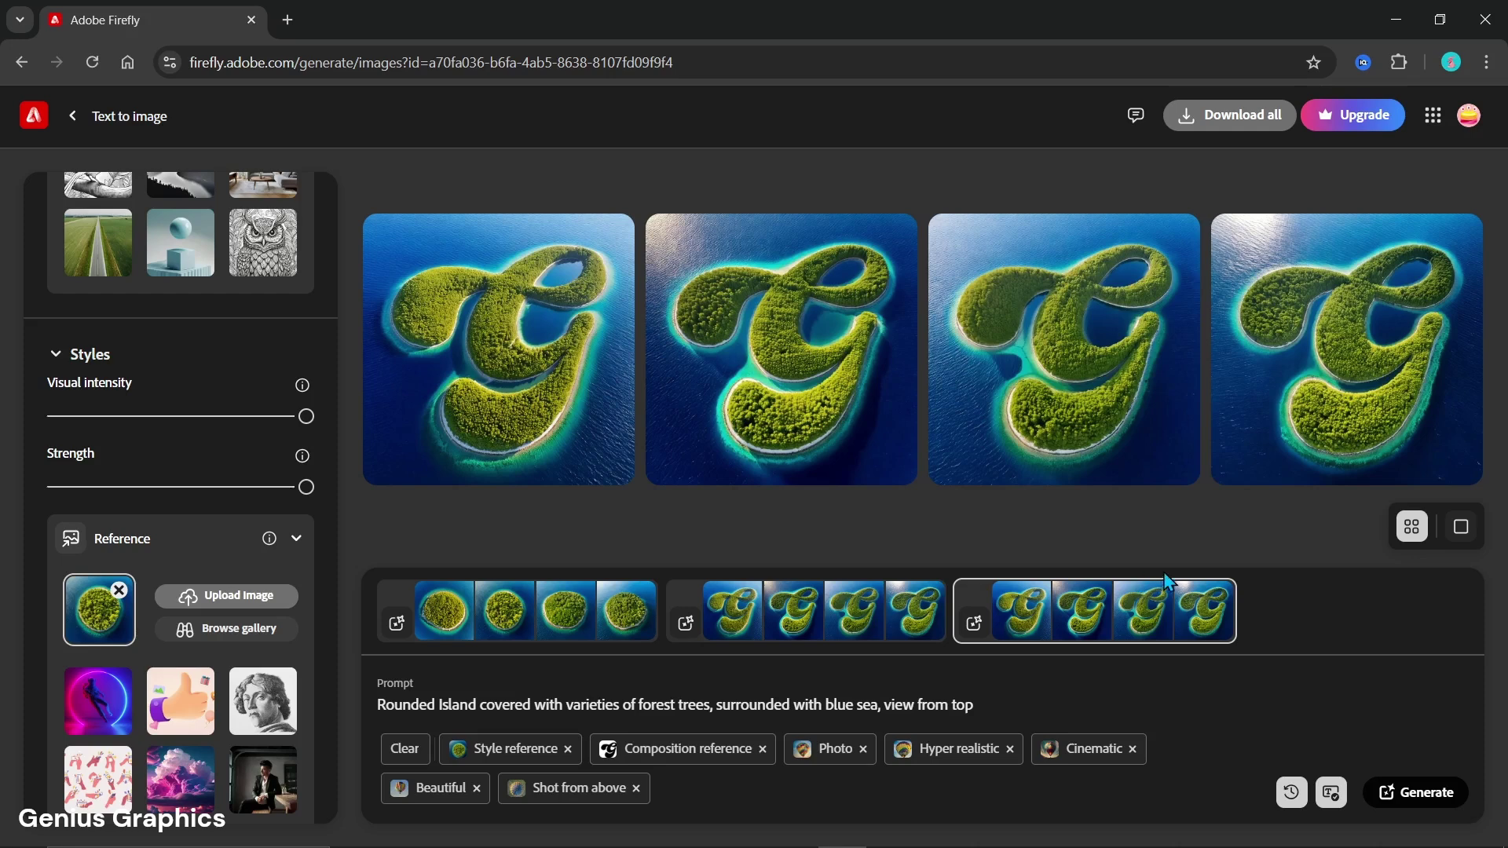
Open image 2 of the second G-island batch from history and download it as a JPG.
click(880, 625)
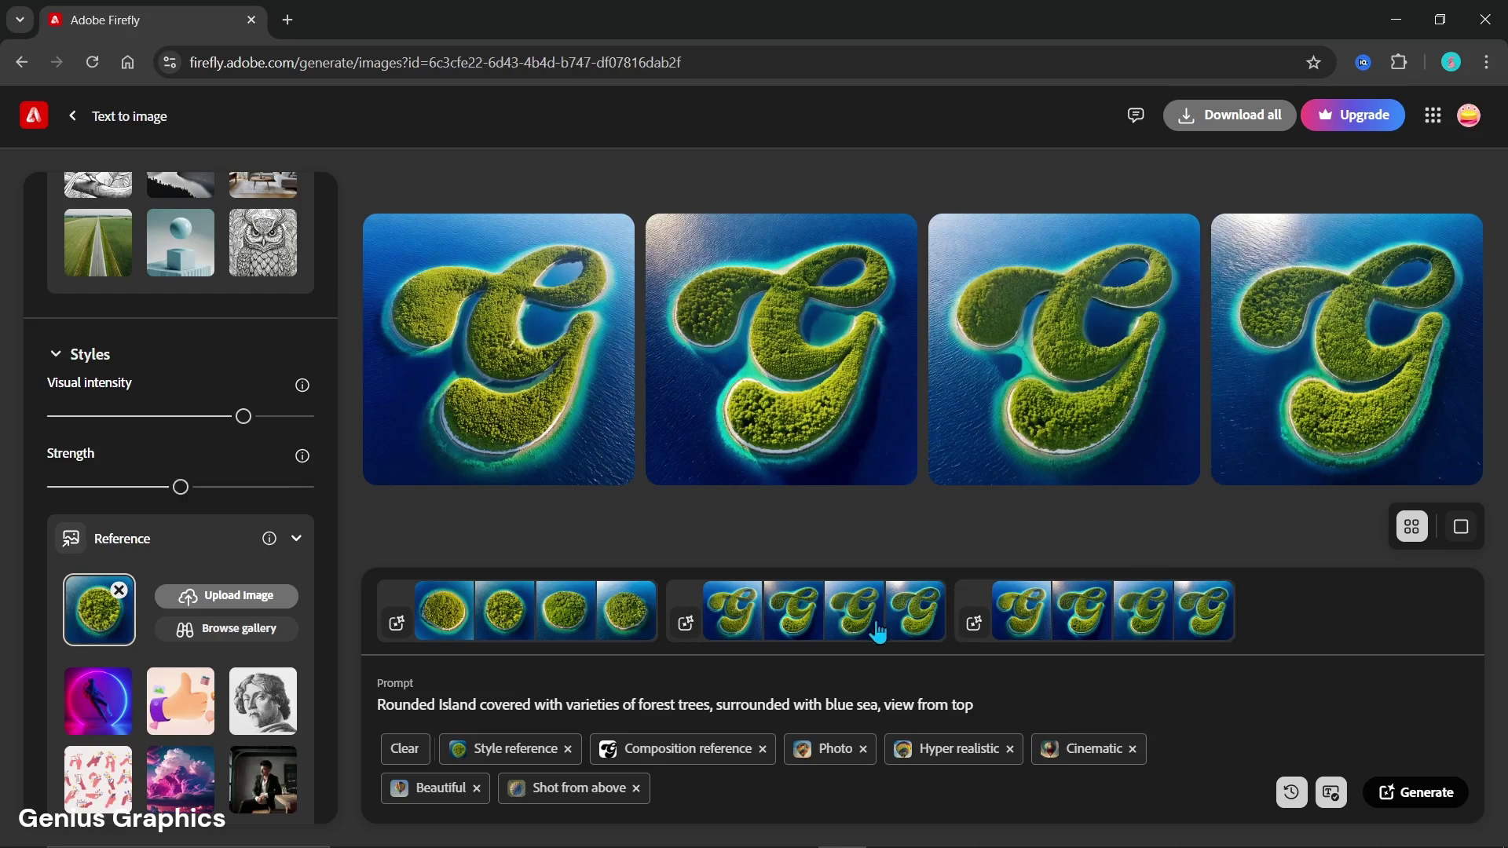
click(817, 417)
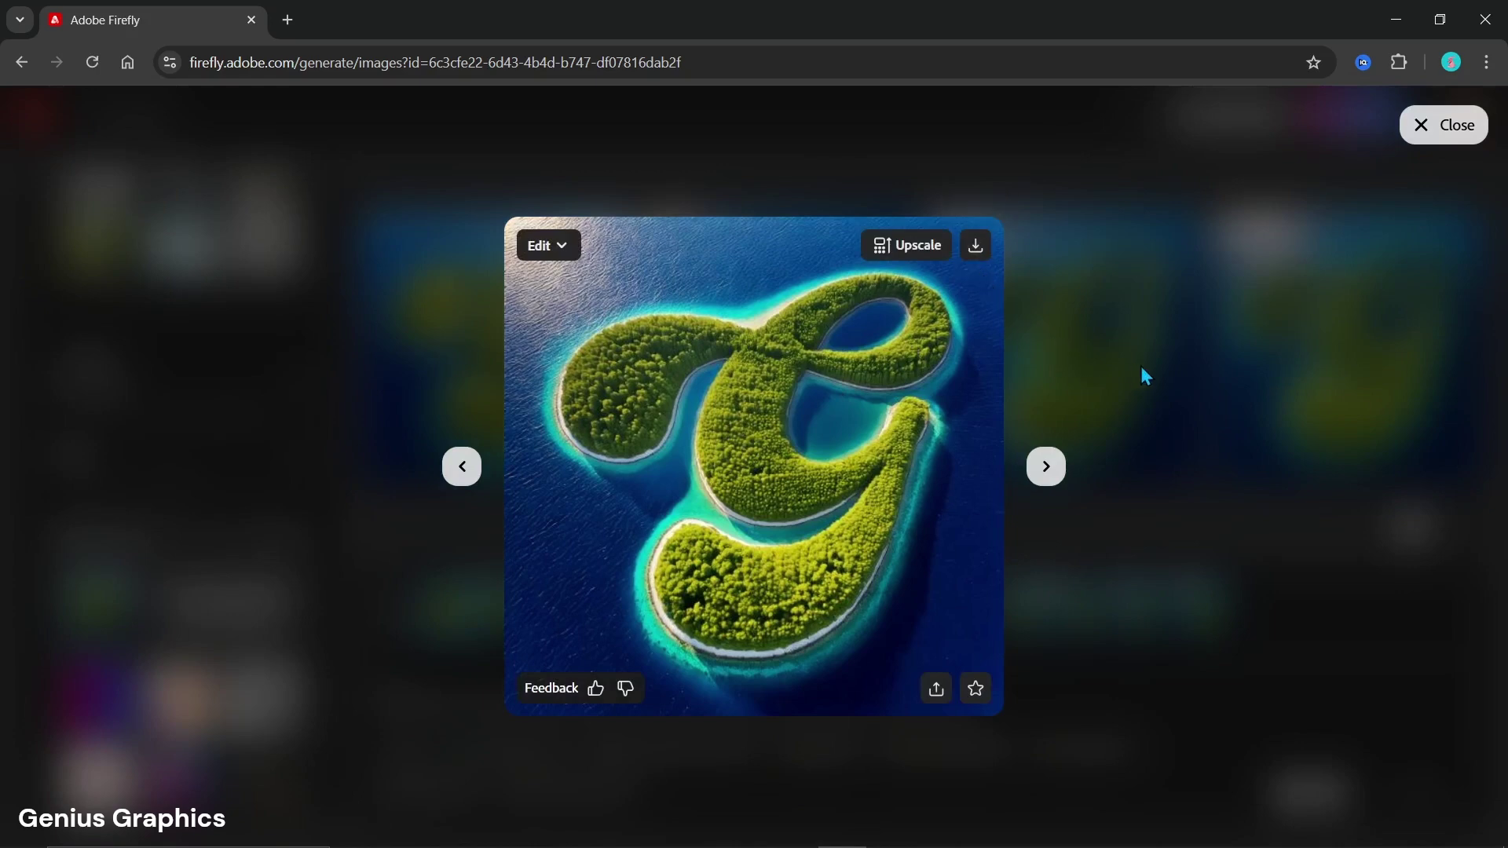
click(975, 245)
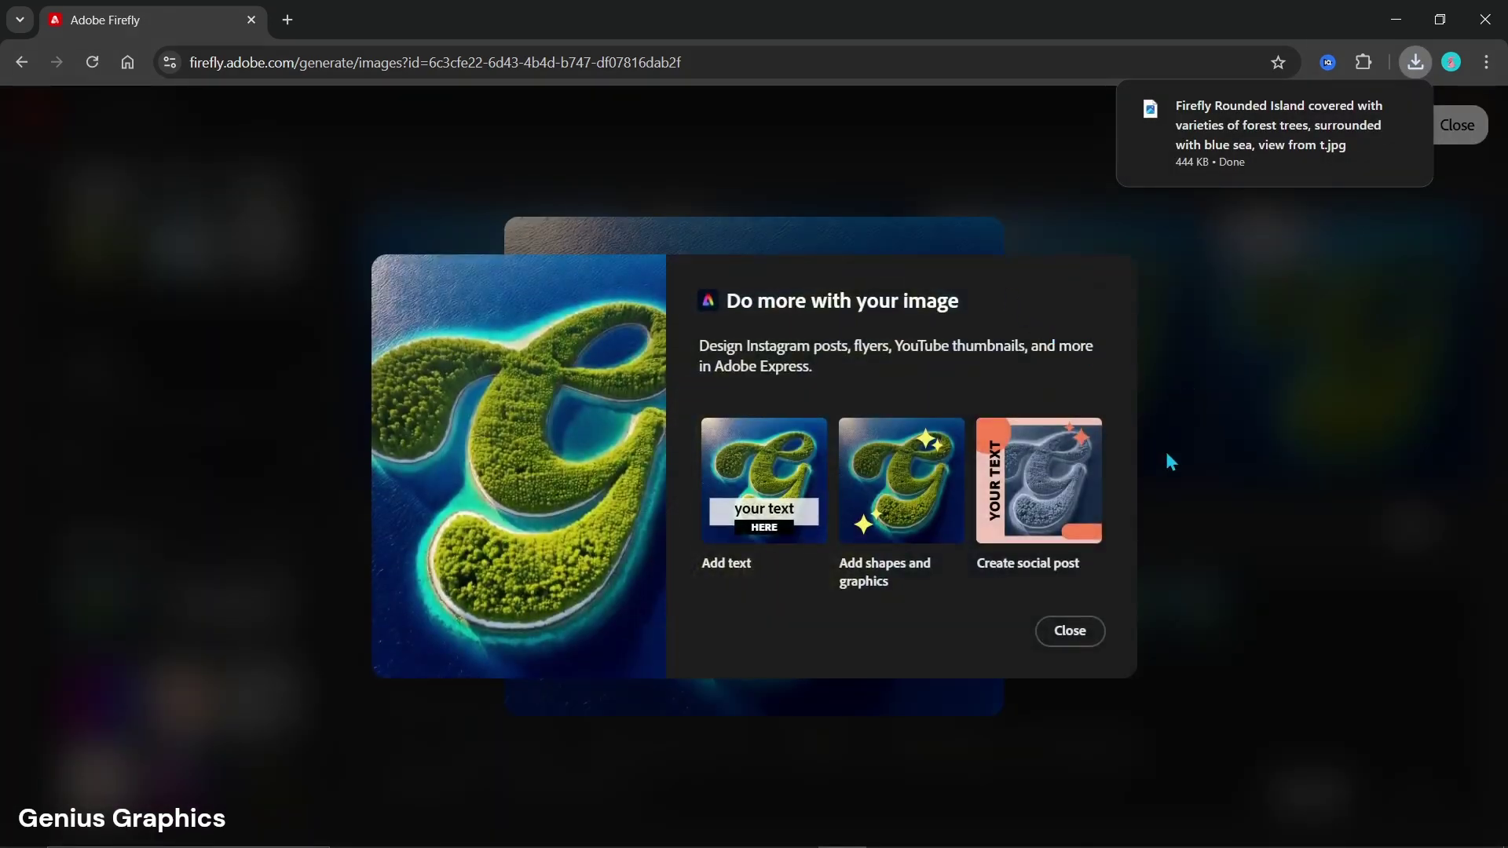